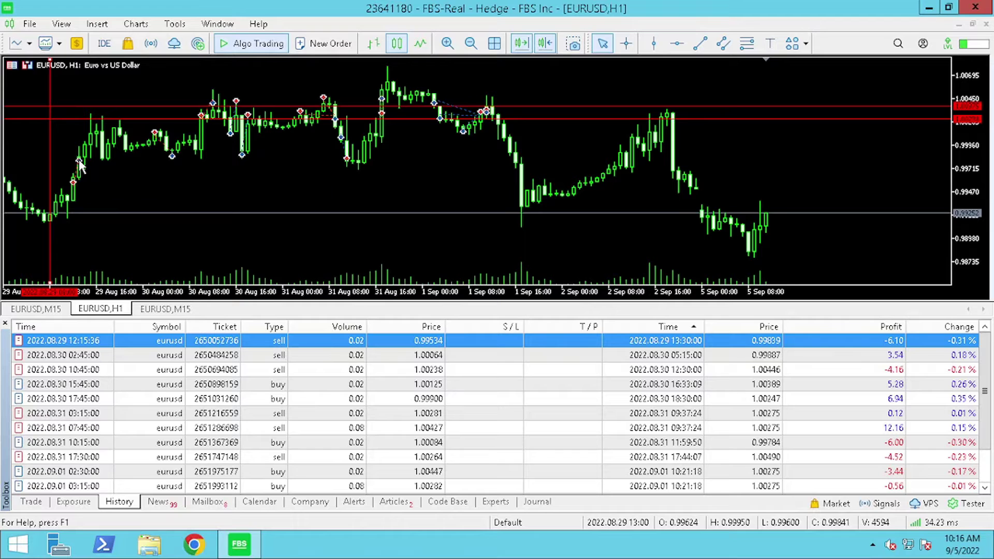
Step: Scroll the trade history to its total row and close the Toolbox so the EURUSD M15 chart fills the window
mouse_move(79, 163)
mouse_move(157, 136)
mouse_move(171, 155)
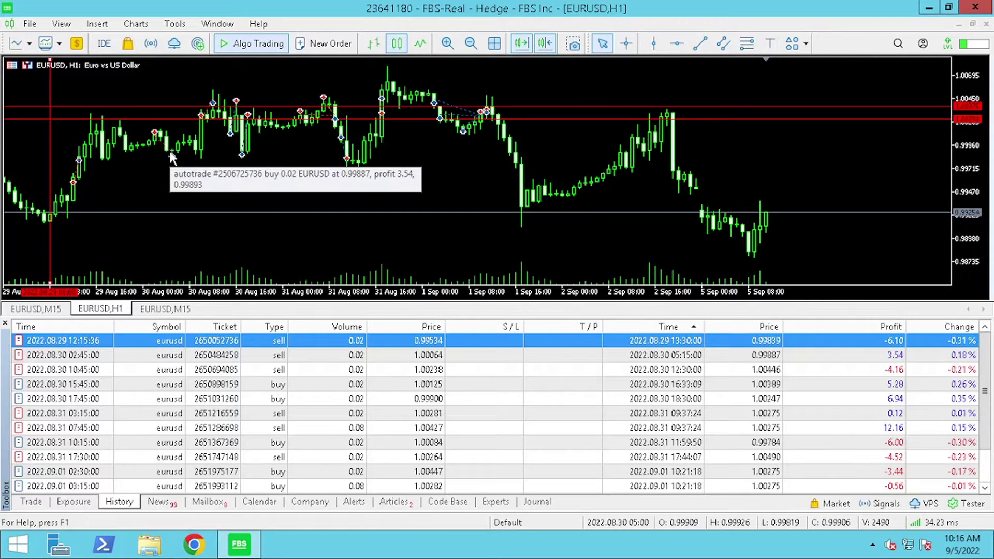
mouse_move(204, 120)
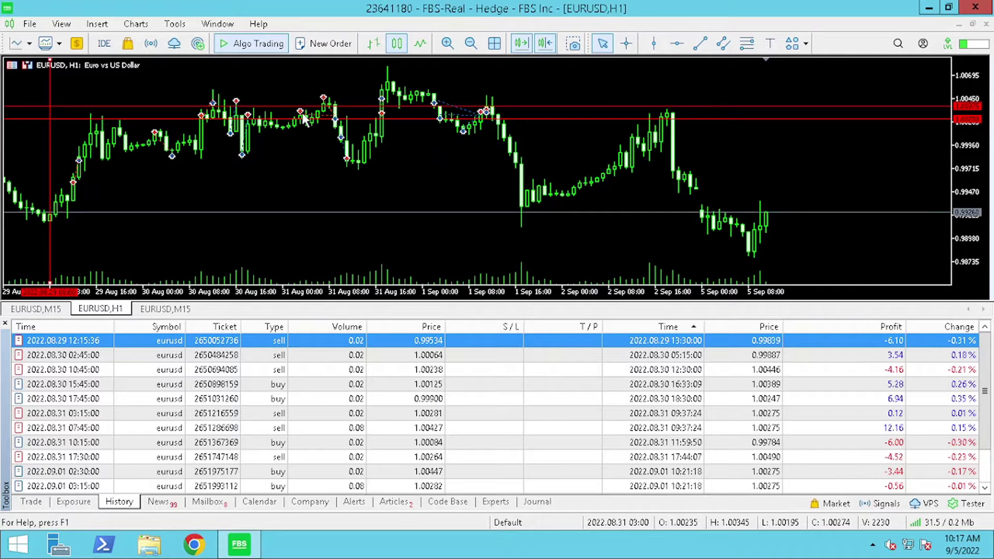
mouse_move(305, 119)
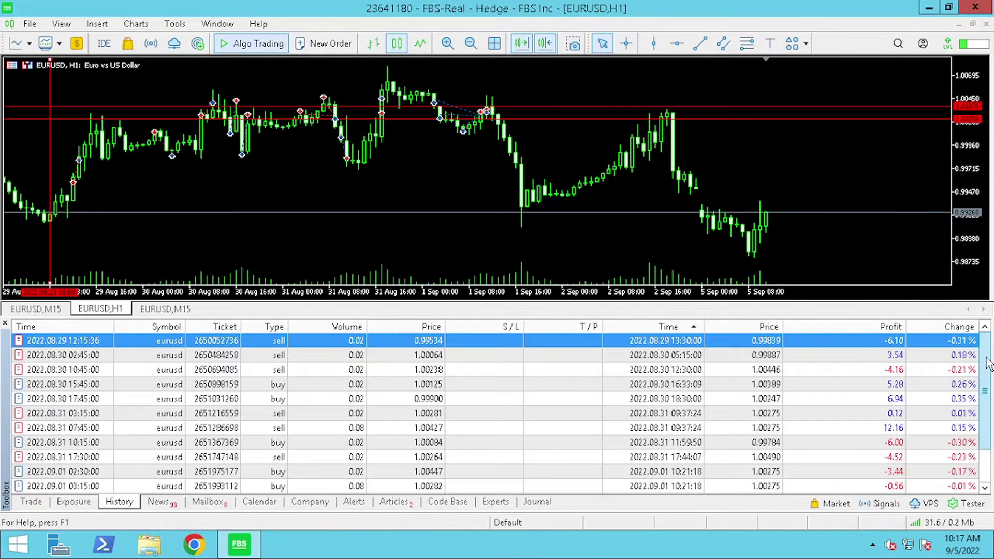
scroll(621, 424, down, 2)
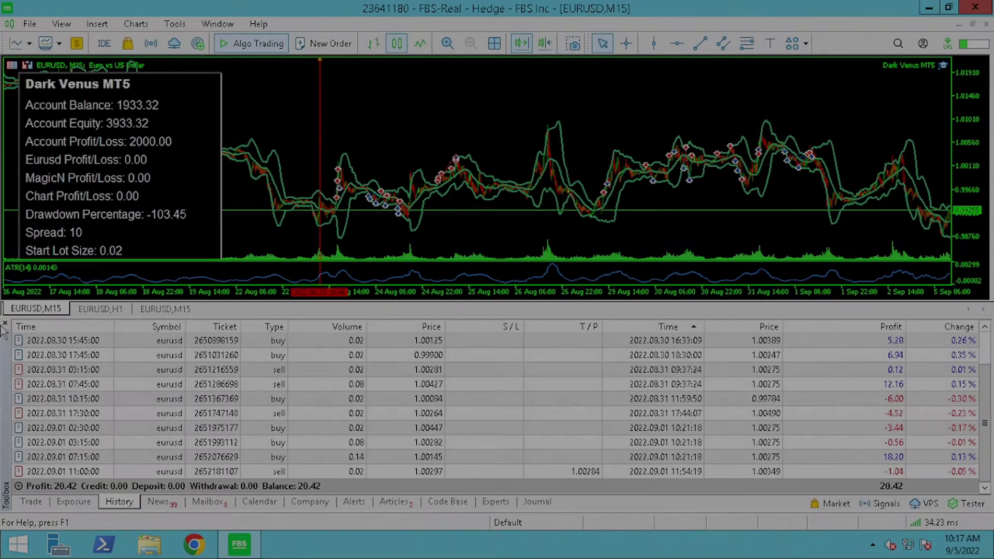
click(4, 323)
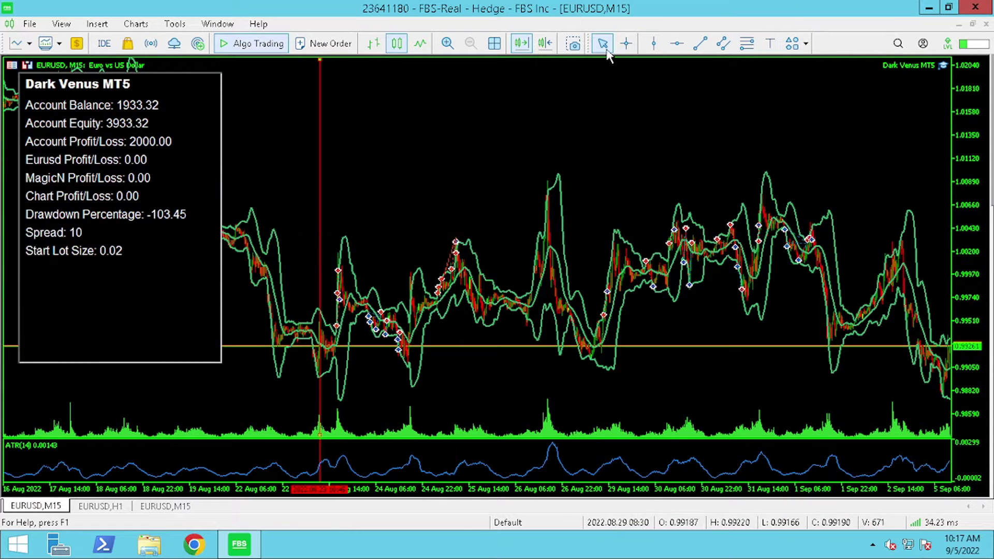
Step: Place a second red vertical line on the EURUSD M15 chart around 26 Aug
click(652, 45)
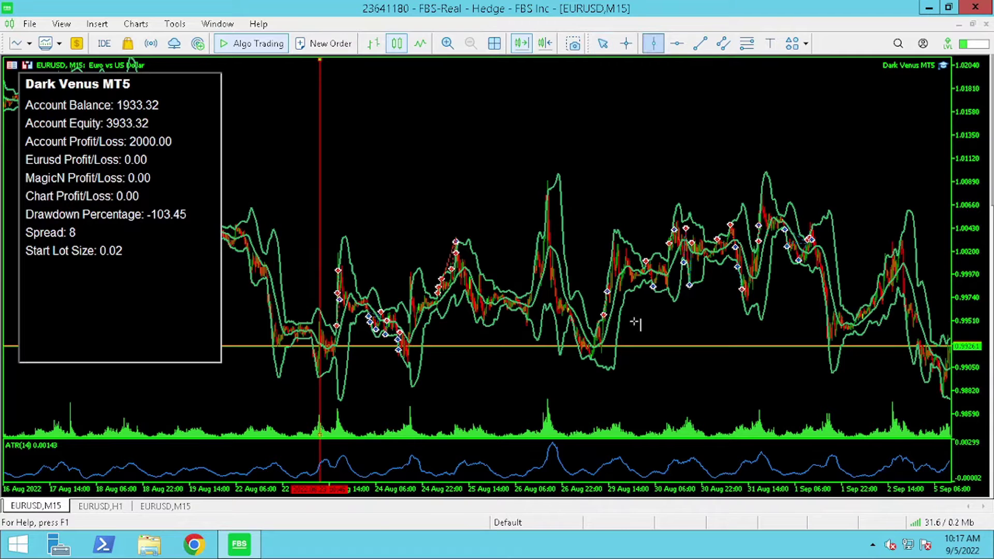
click(600, 333)
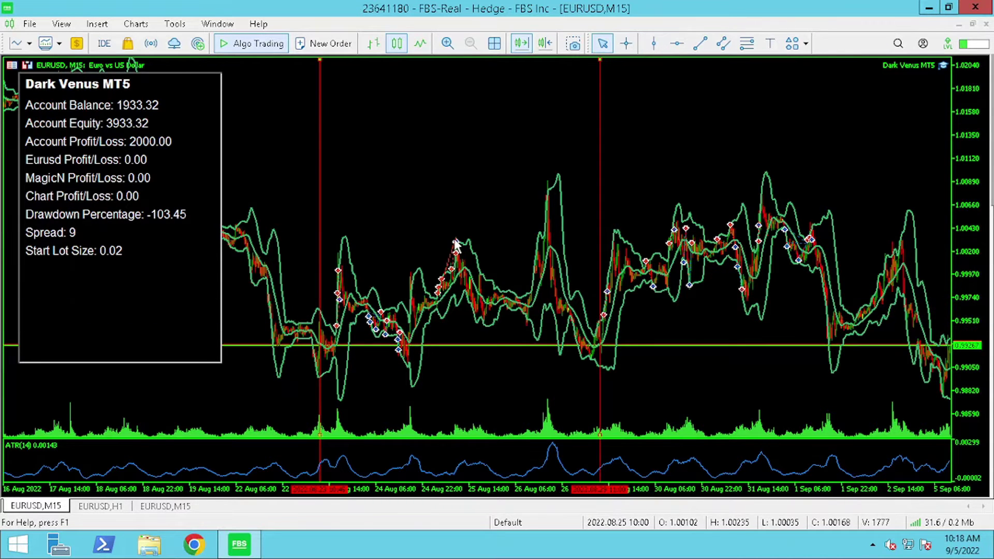
mouse_move(456, 243)
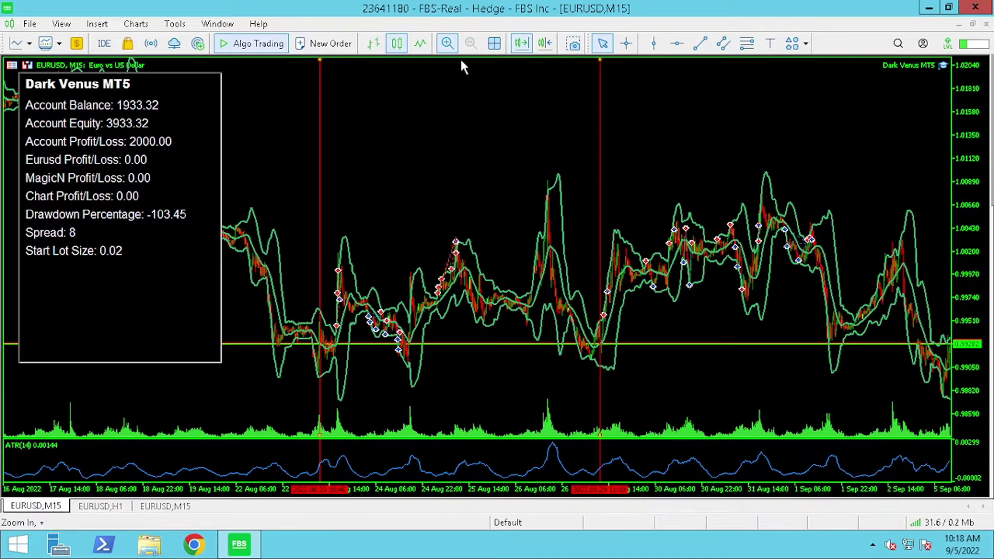
Step: Open the Dark Venus MT5 properties from the chart's Expert List
right_click(453, 96)
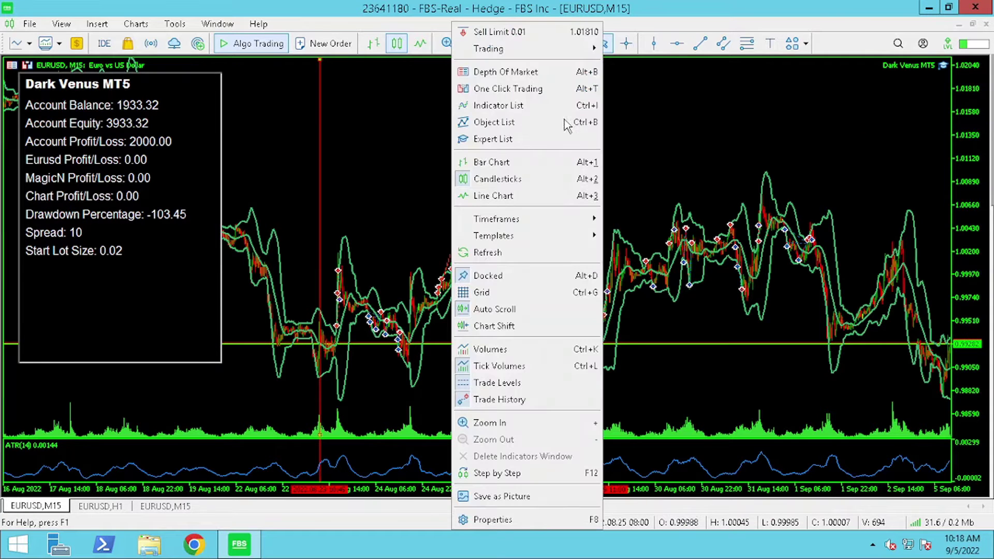
click(567, 138)
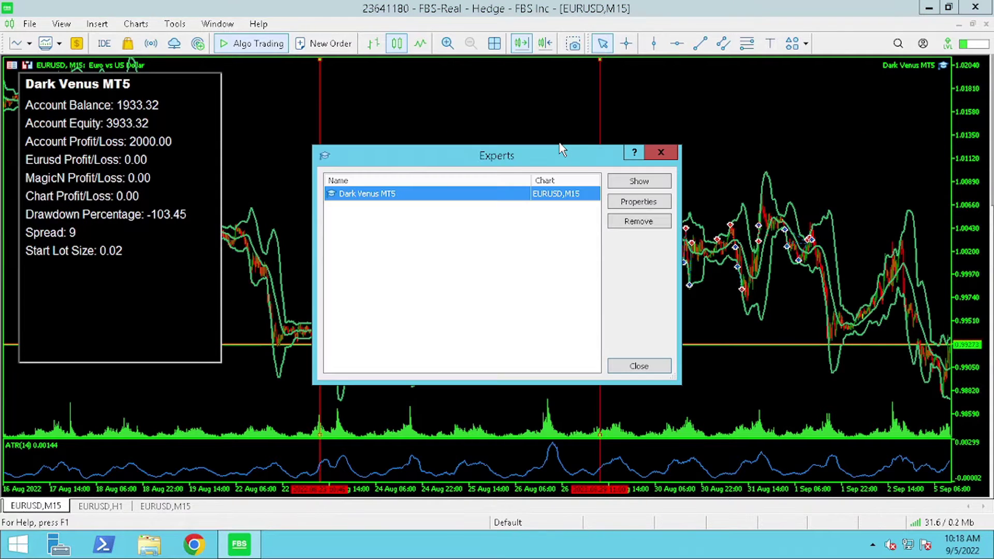
click(619, 201)
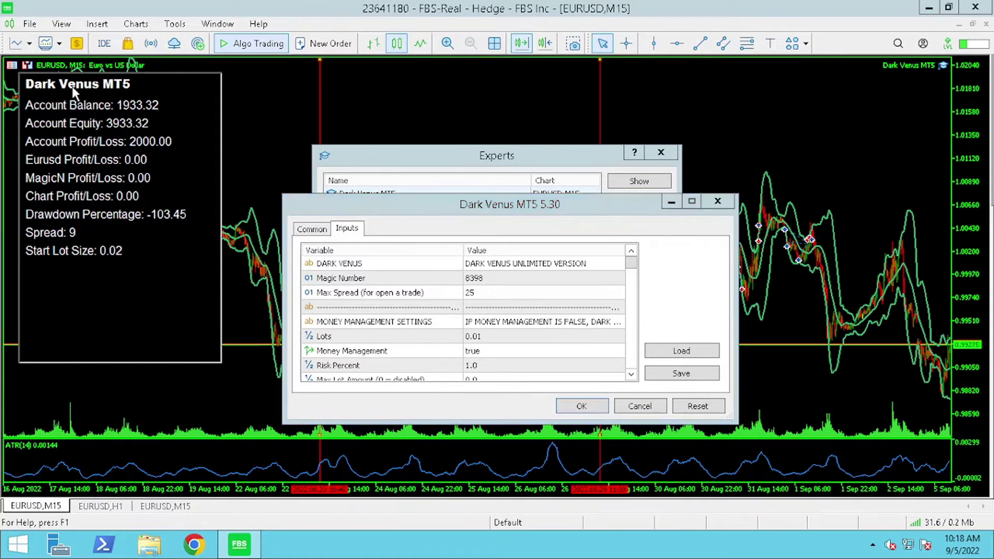
Step: Enlarge and reposition the Inputs window to show many more settings
drag(409, 195, 420, 60)
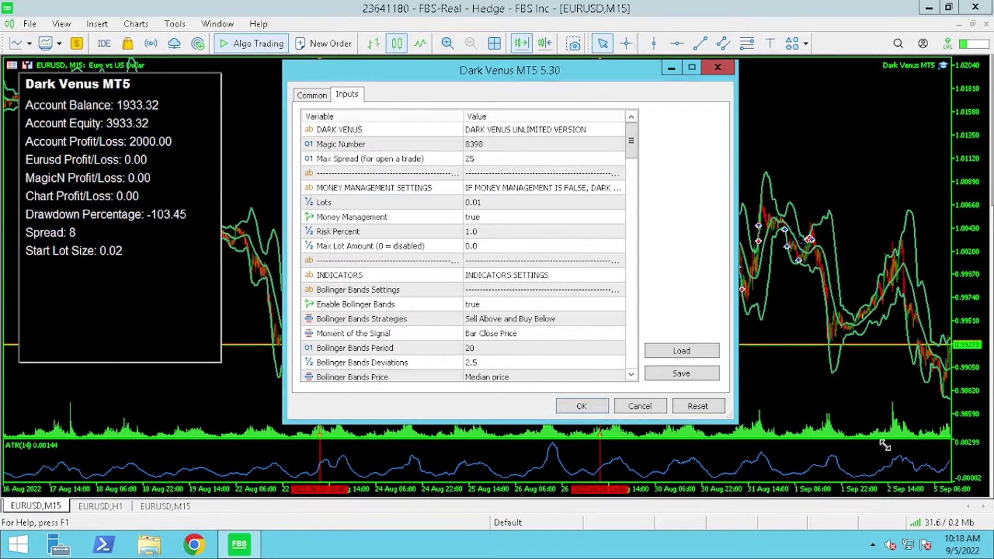
drag(884, 445, 985, 495)
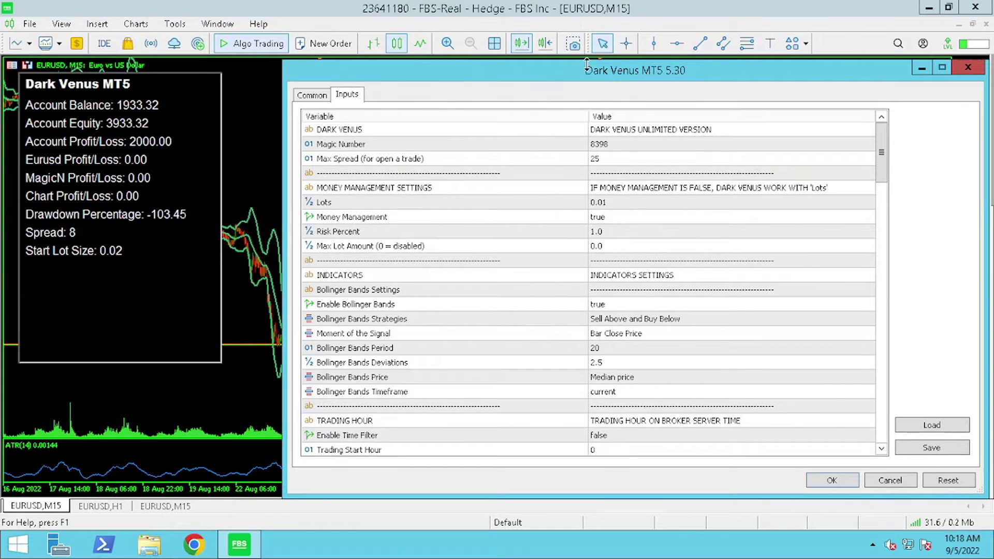
drag(587, 64, 562, 66)
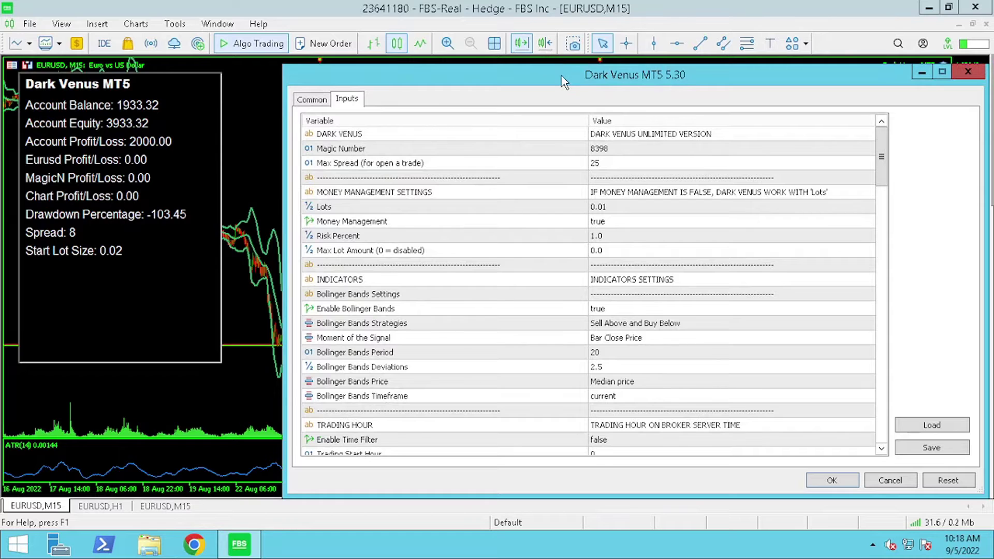
drag(497, 78, 393, 67)
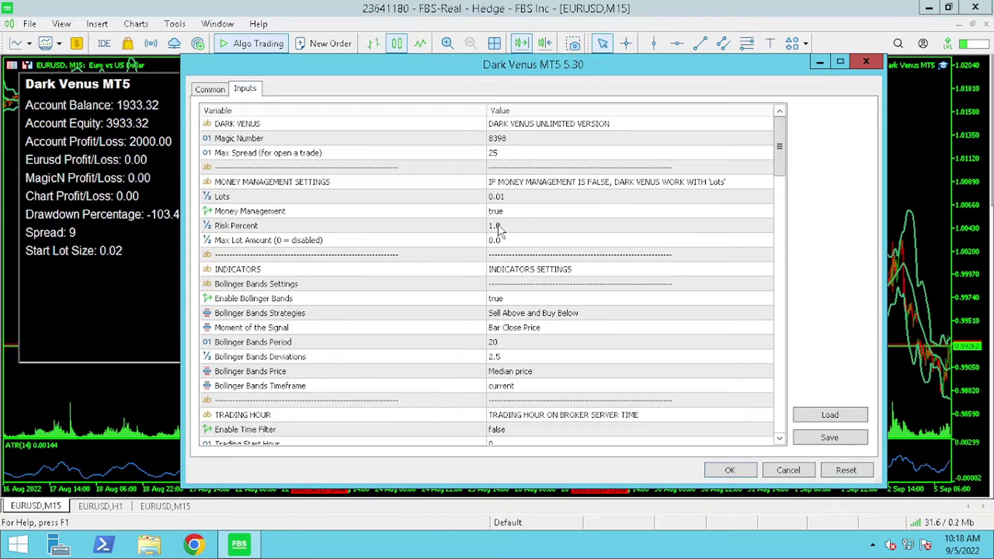
click(527, 313)
click(527, 314)
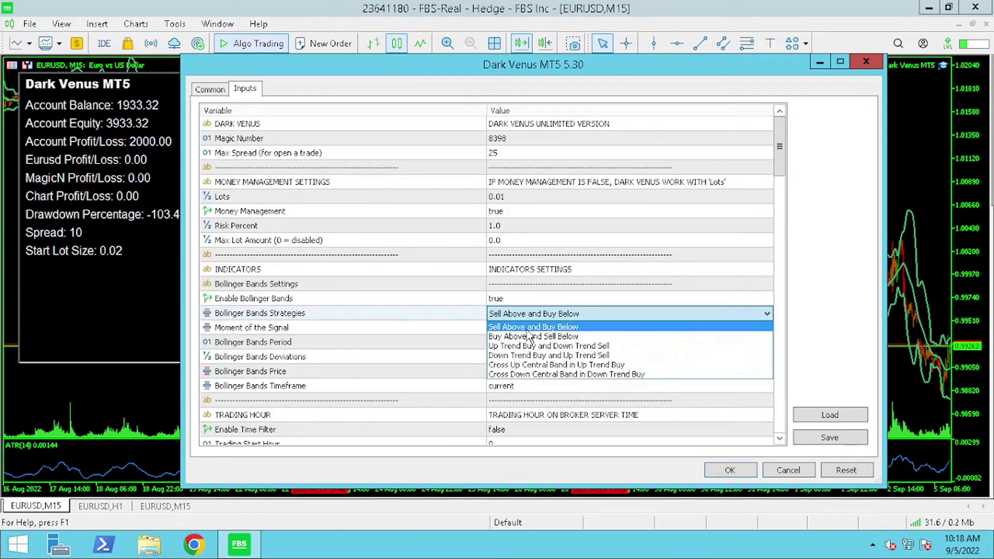
click(532, 329)
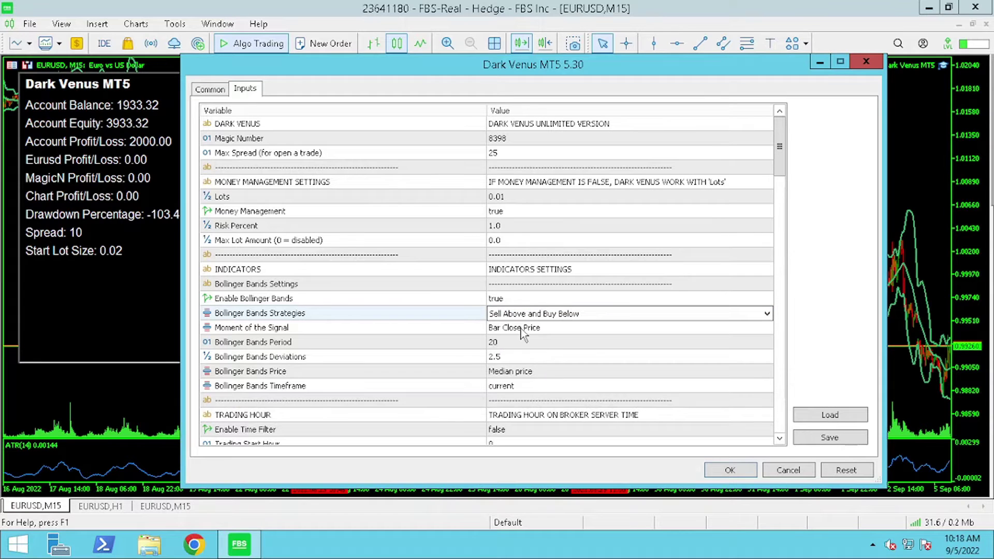
click(503, 344)
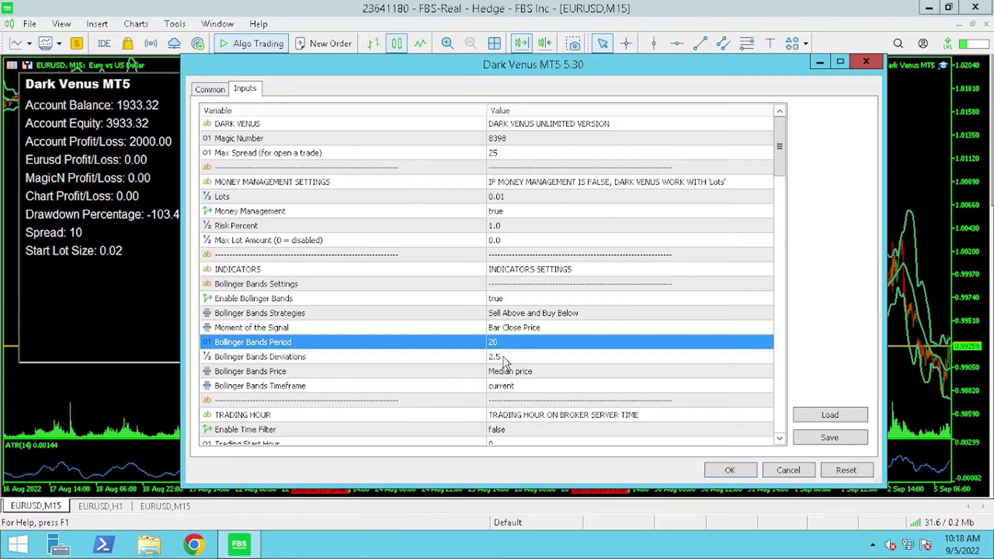
click(504, 358)
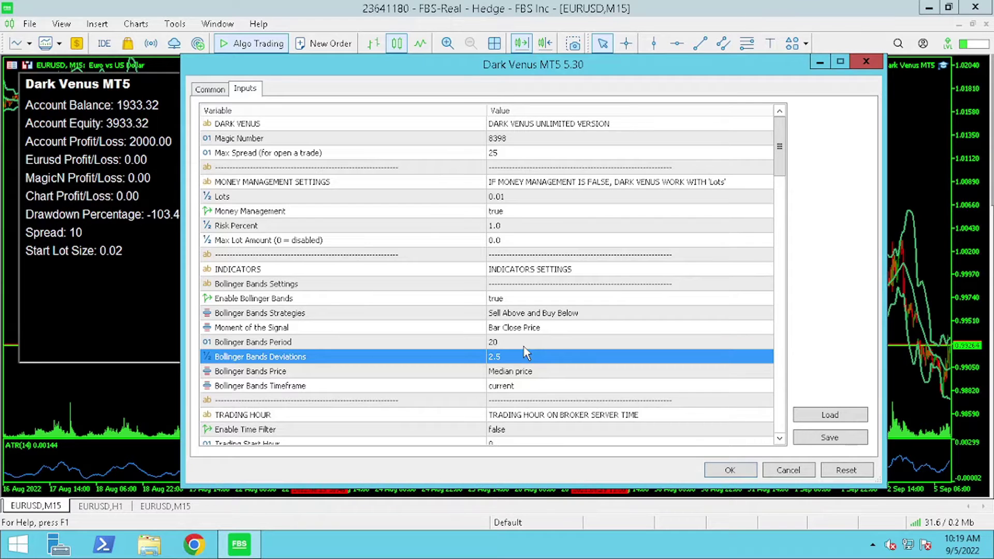
click(521, 389)
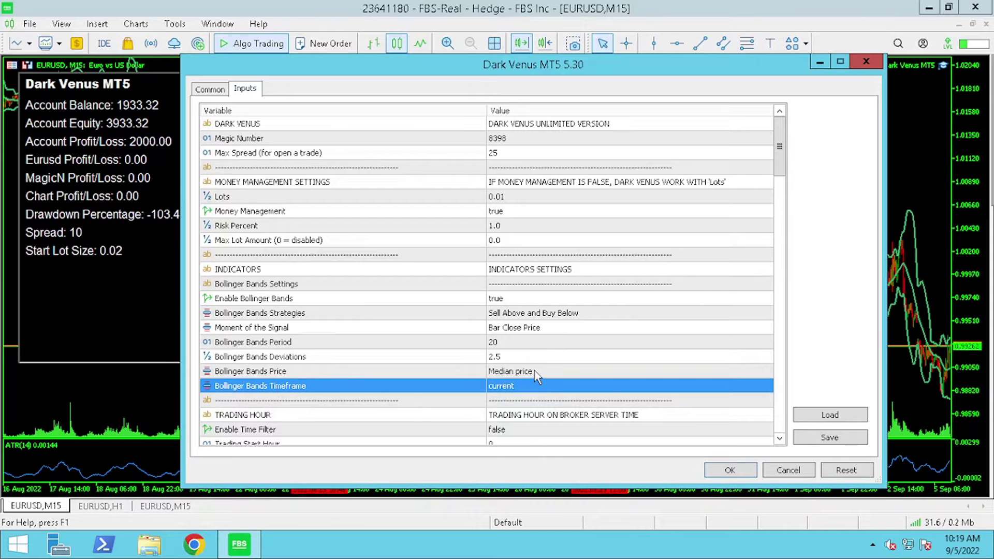
click(534, 372)
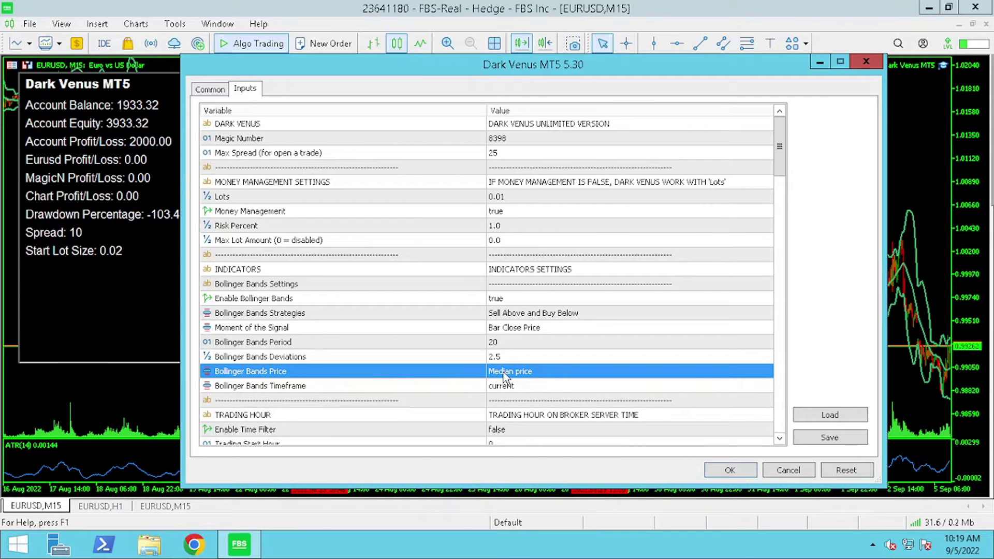
click(517, 372)
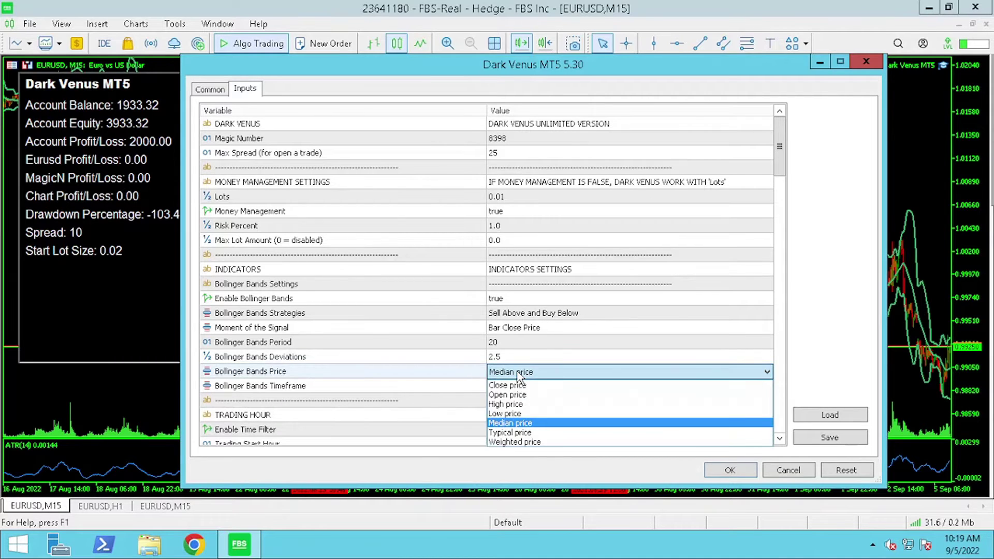
click(528, 423)
click(779, 439)
click(780, 439)
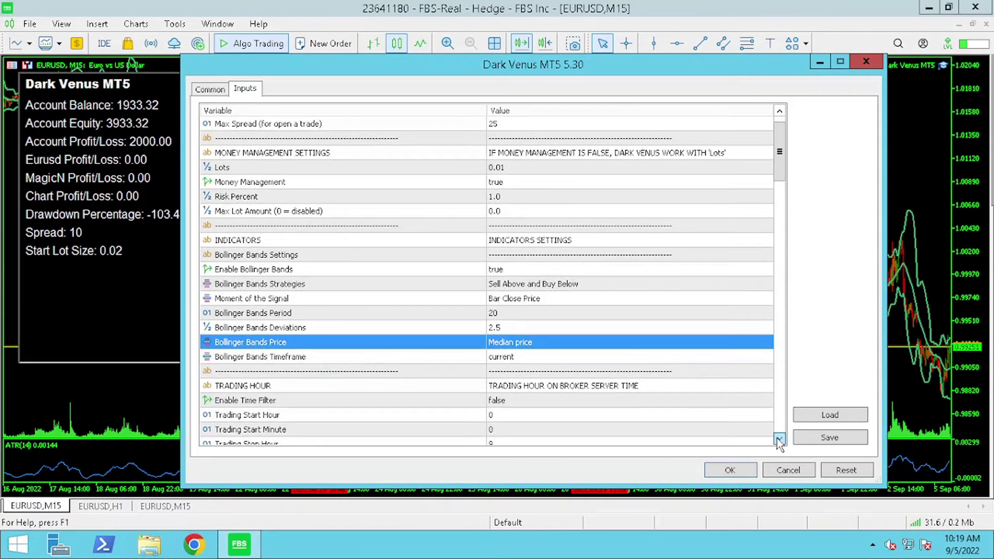
click(779, 439)
click(780, 439)
click(779, 439)
click(780, 439)
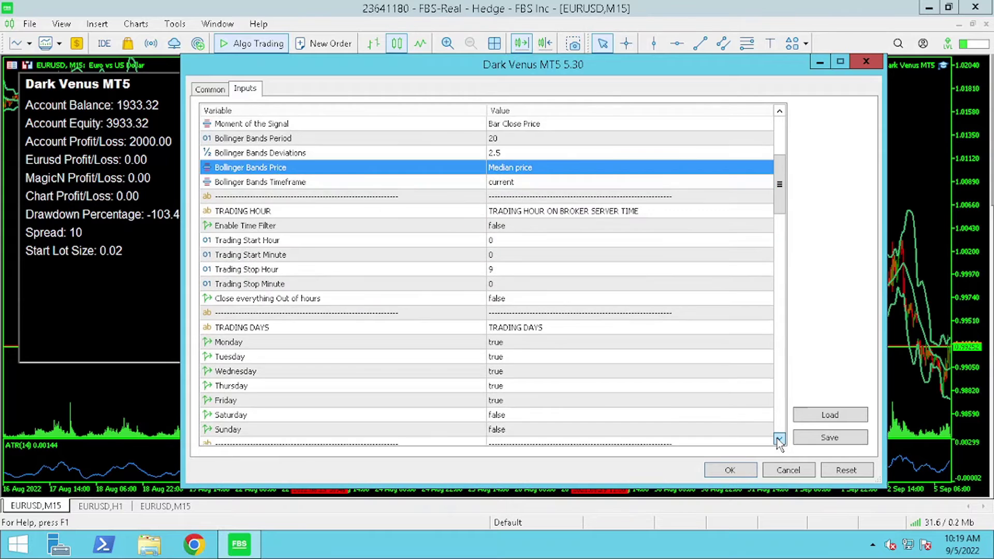
click(780, 439)
click(779, 439)
click(779, 440)
click(779, 439)
click(779, 439)
click(780, 439)
click(779, 439)
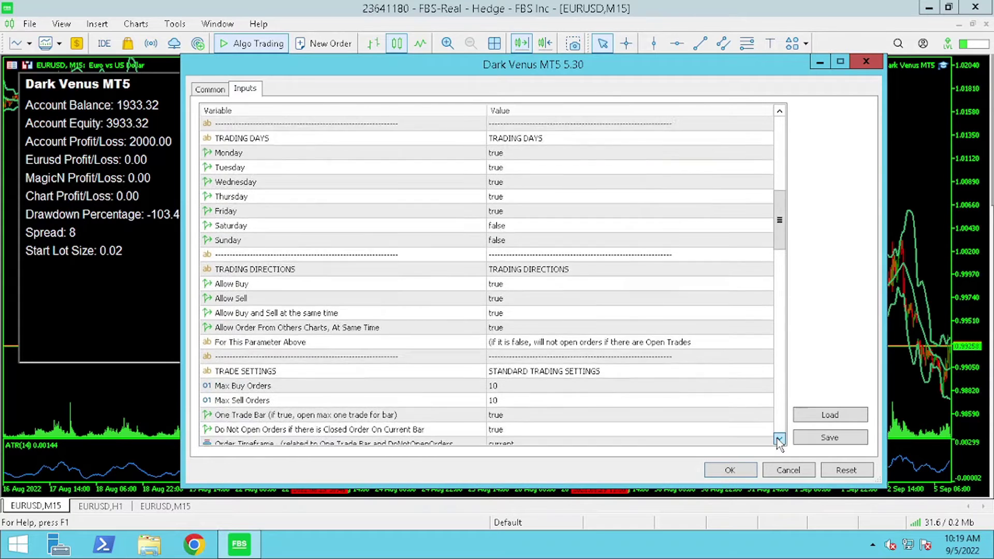
click(779, 439)
click(779, 439)
click(779, 439)
click(779, 439)
click(779, 439)
click(779, 439)
click(779, 439)
click(779, 439)
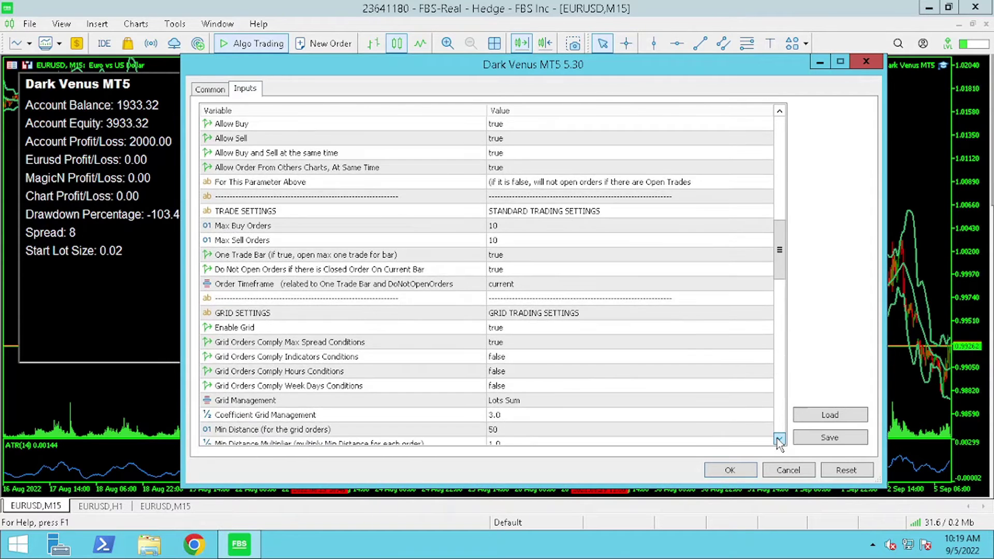
click(779, 439)
click(779, 439)
click(780, 440)
click(780, 439)
click(779, 439)
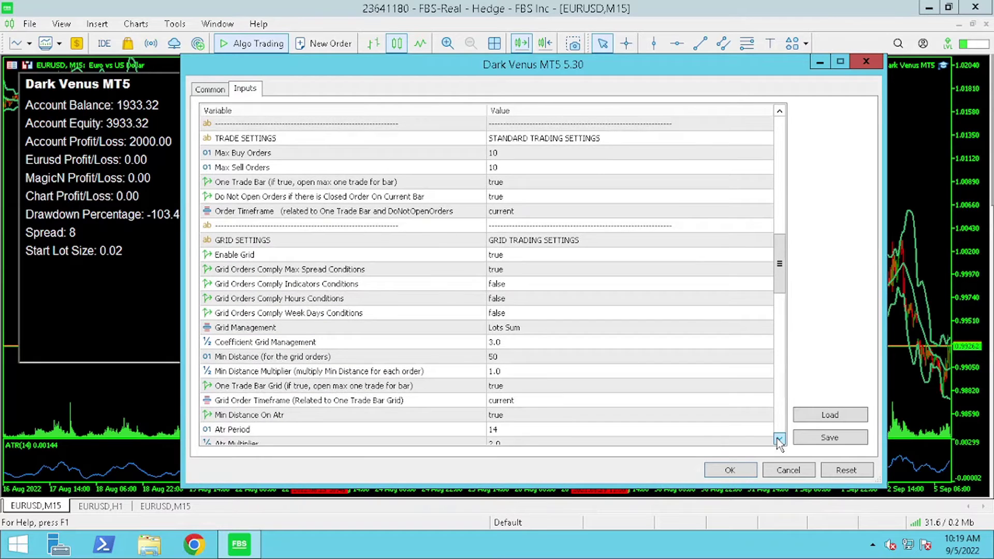
click(779, 439)
click(780, 440)
click(779, 439)
click(779, 439)
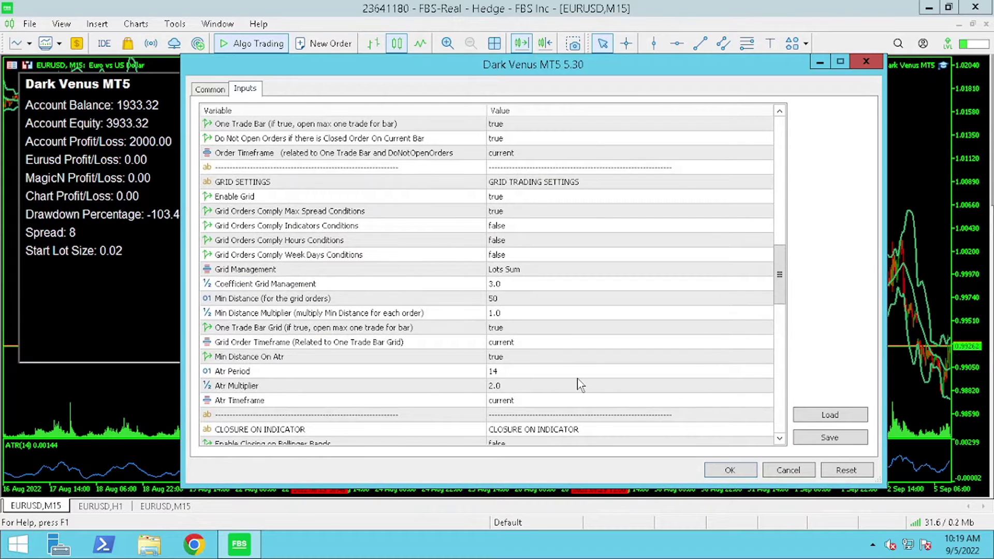
click(520, 360)
click(511, 370)
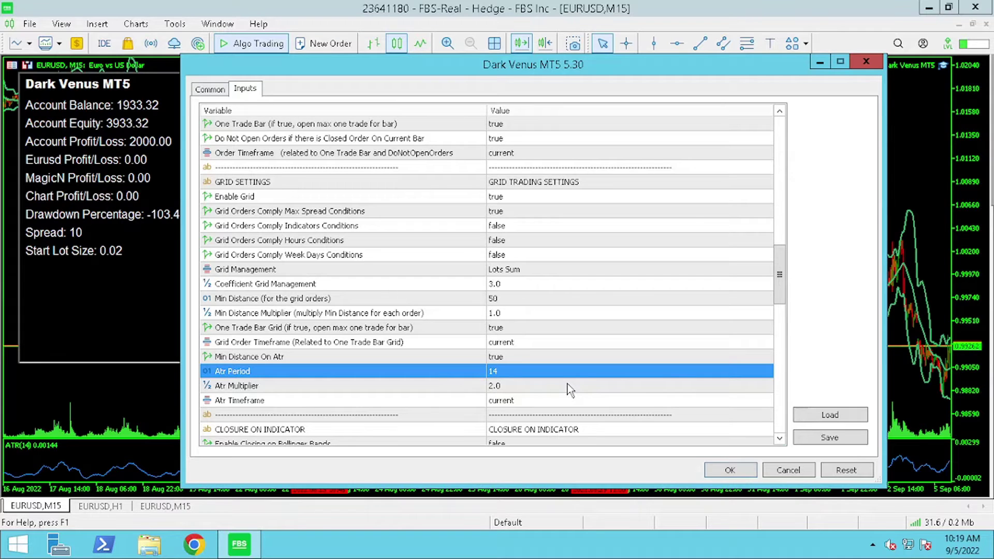
click(782, 440)
click(782, 440)
click(782, 440)
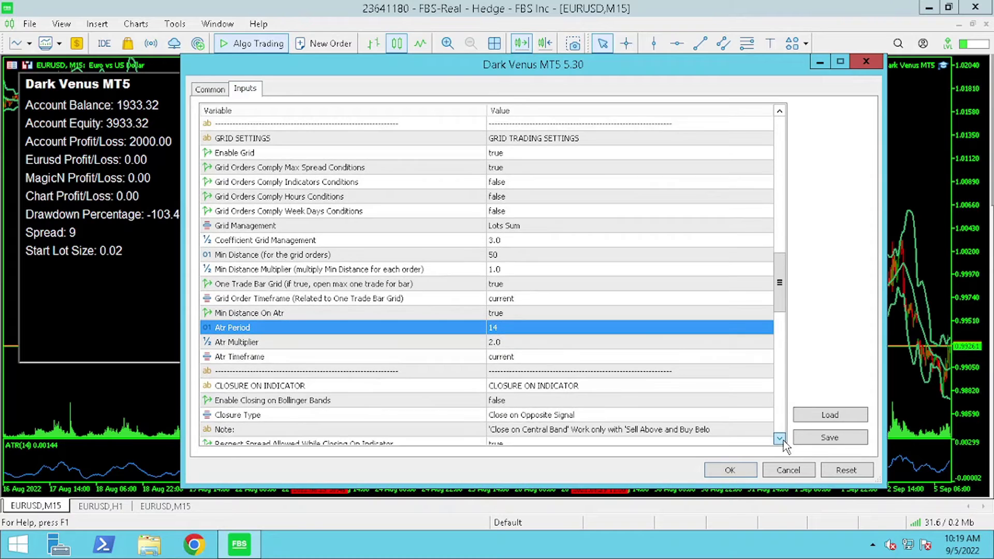
click(782, 440)
click(782, 440)
click(780, 440)
click(779, 440)
click(779, 439)
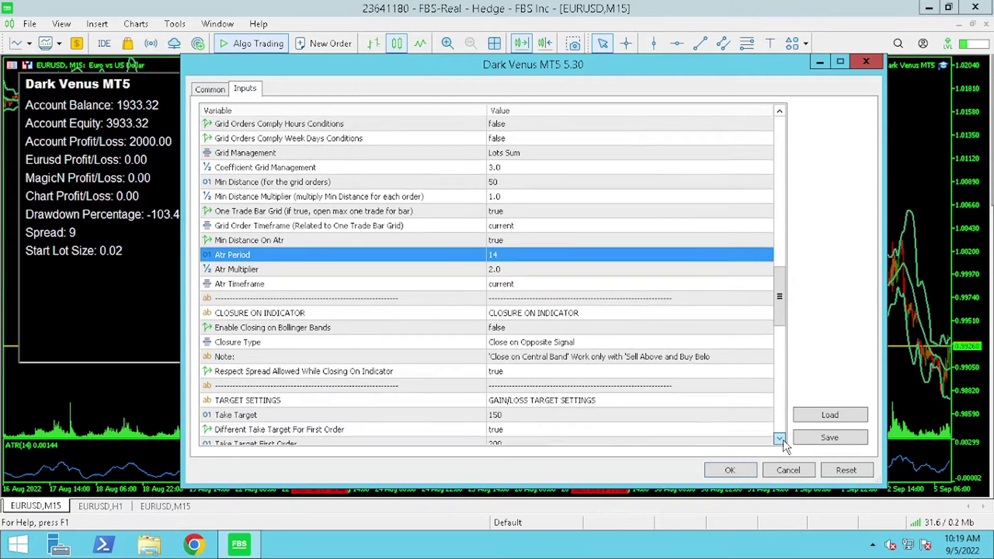
click(780, 439)
click(780, 439)
click(780, 439)
click(780, 439)
click(780, 439)
click(779, 439)
click(780, 440)
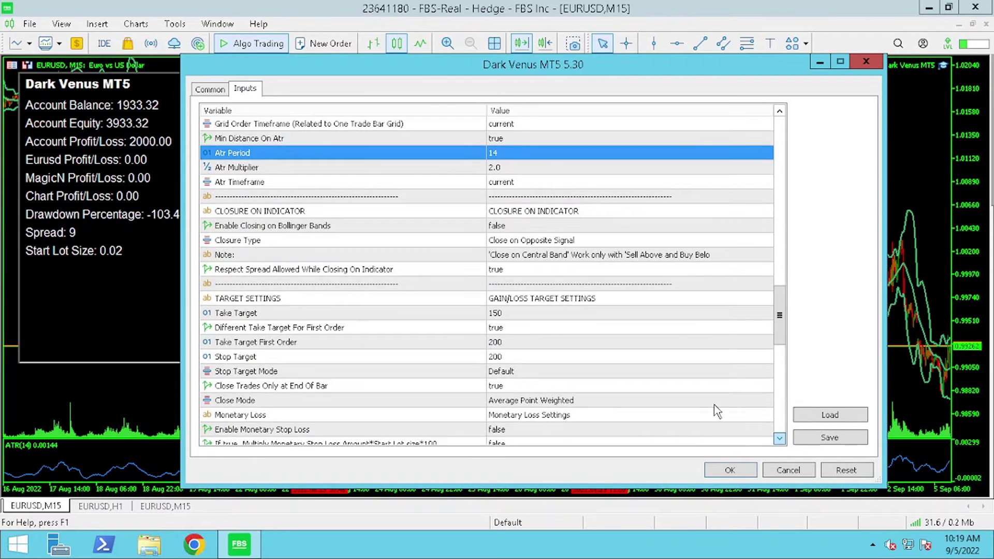
click(553, 311)
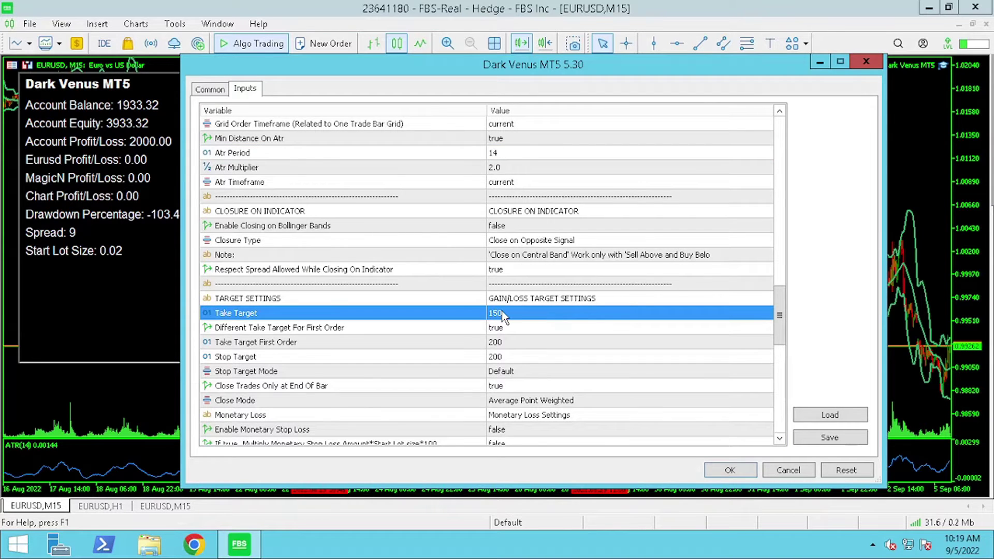
click(507, 329)
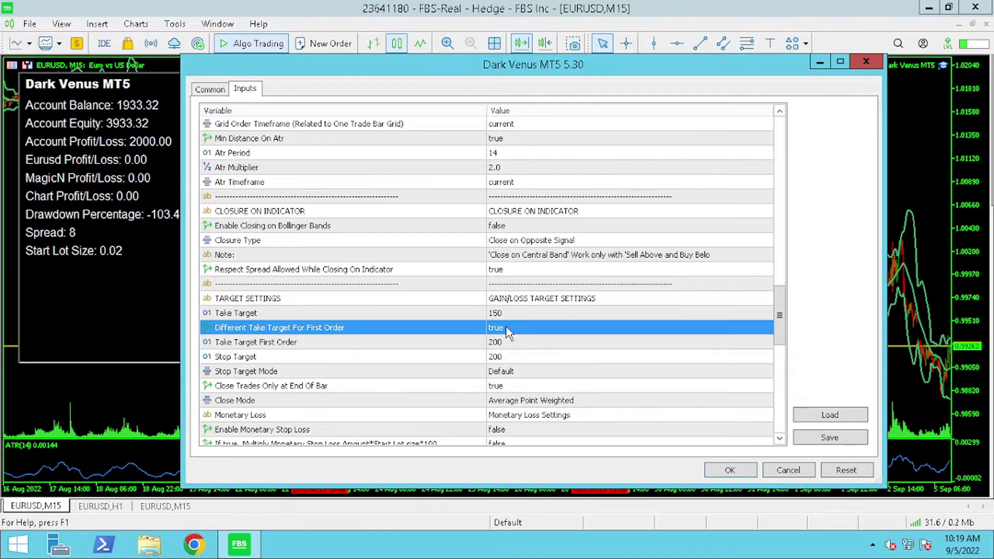
click(511, 346)
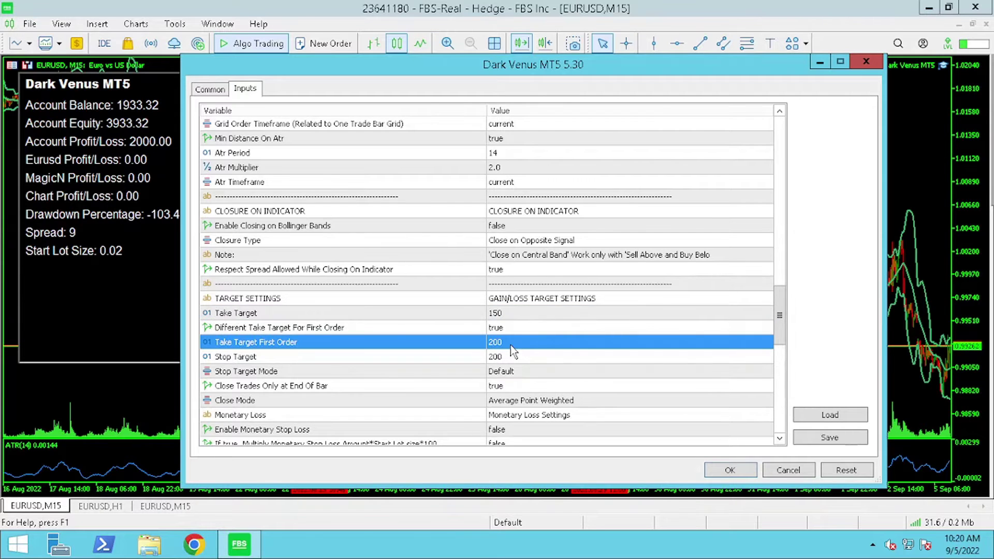
click(518, 359)
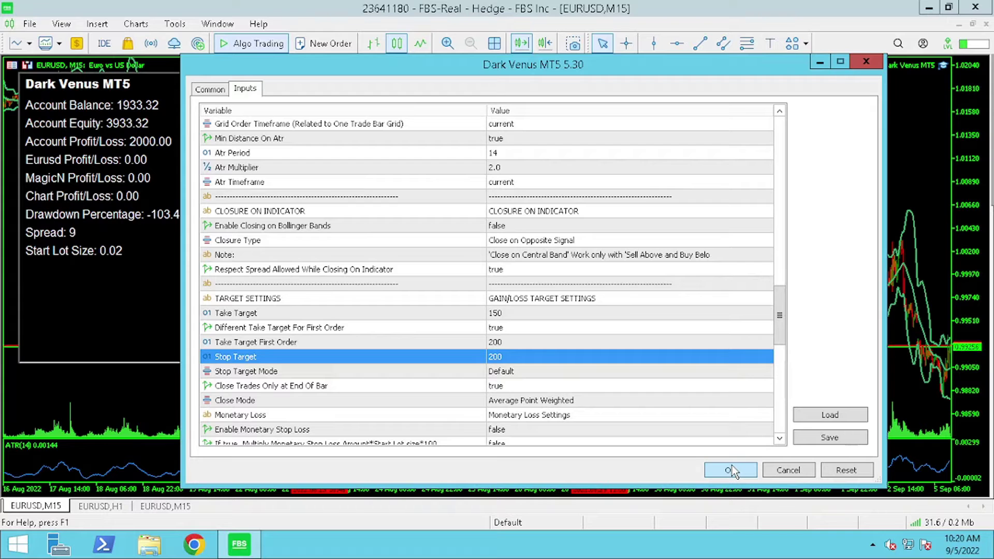
drag(781, 343, 794, 397)
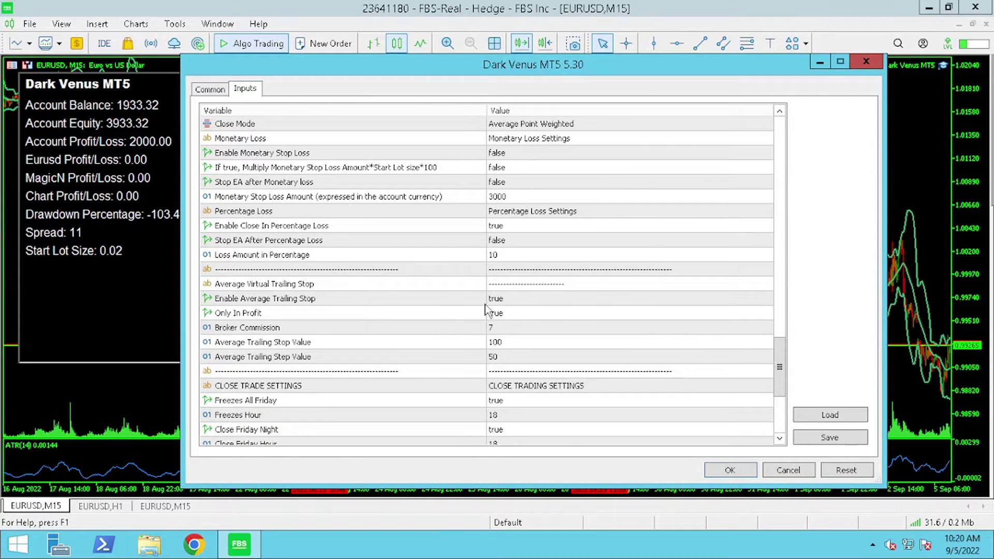
click(512, 299)
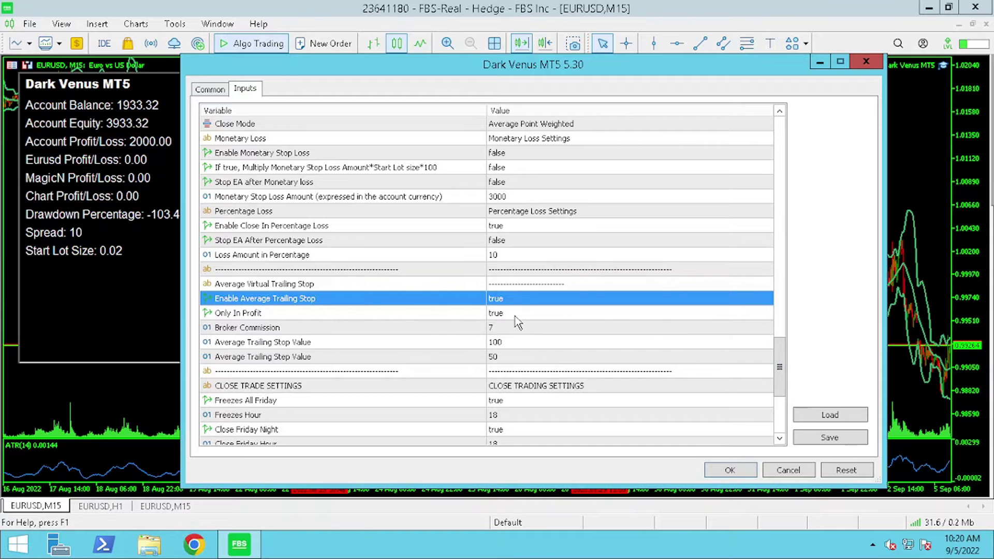
click(516, 315)
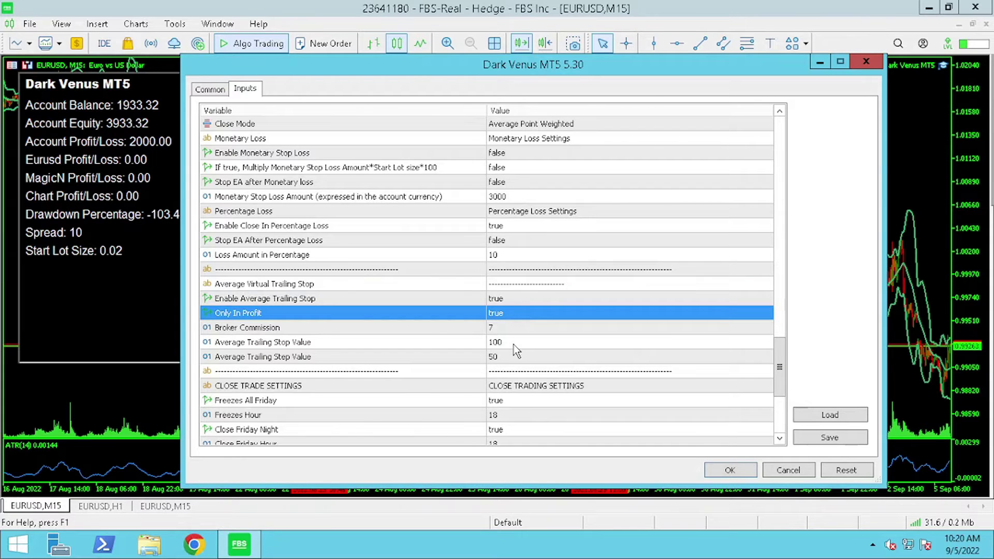
click(515, 344)
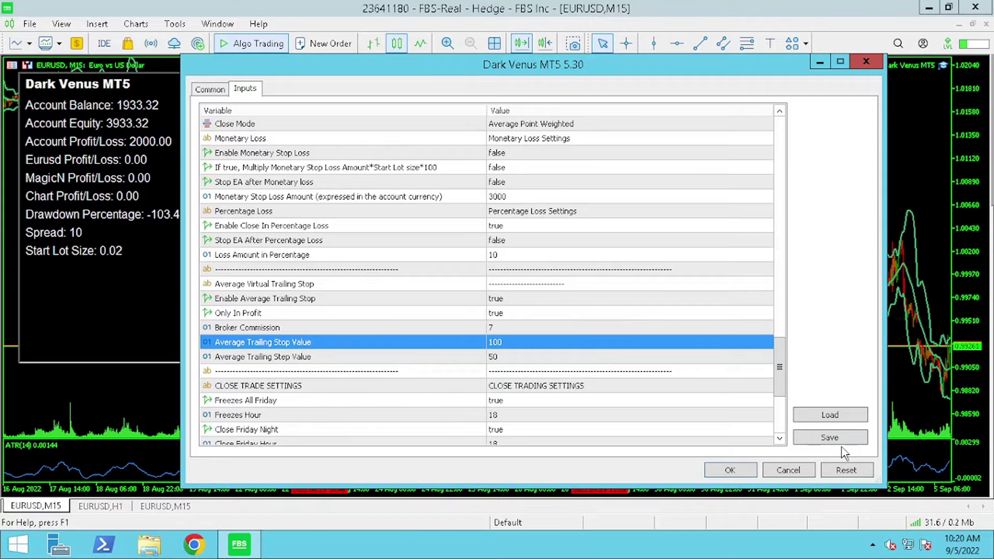
click(783, 442)
Step: Confirm the Dark Venus MT5 inputs with OK and close the Experts list
click(783, 442)
click(783, 441)
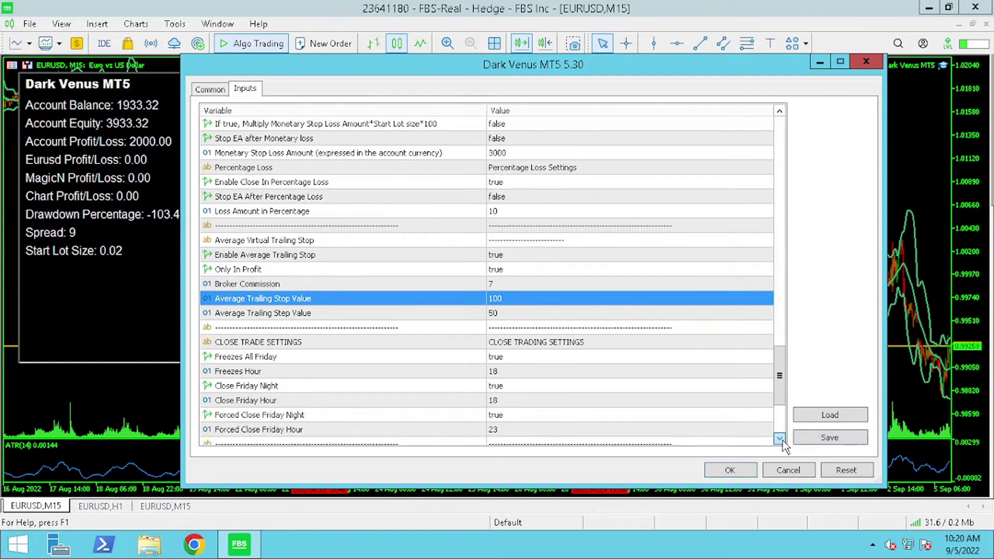
click(783, 442)
click(783, 442)
click(782, 442)
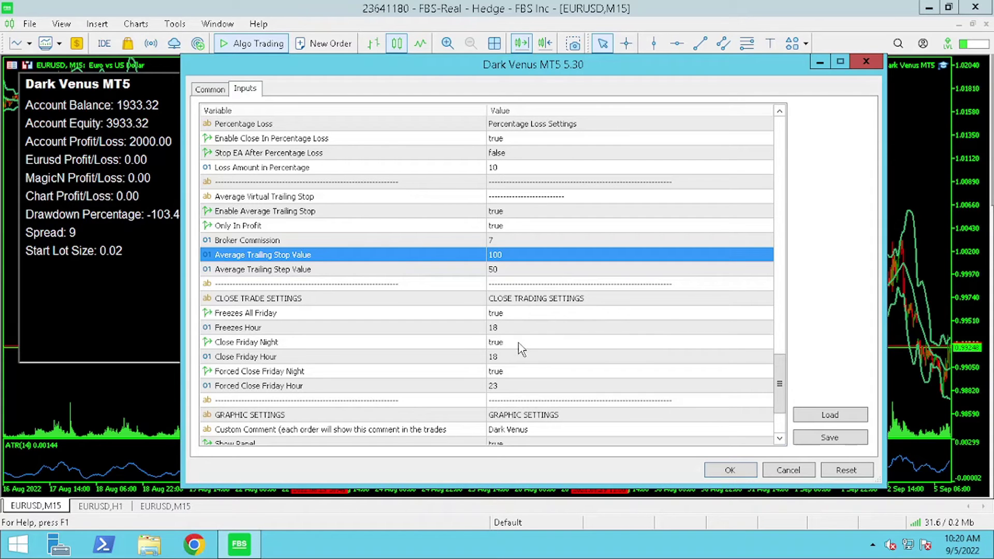
click(726, 471)
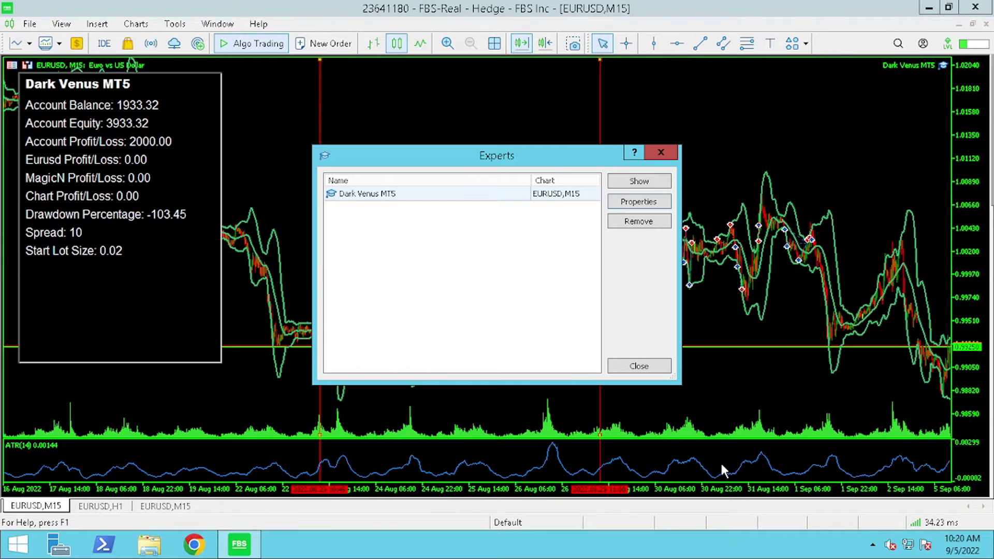
click(638, 367)
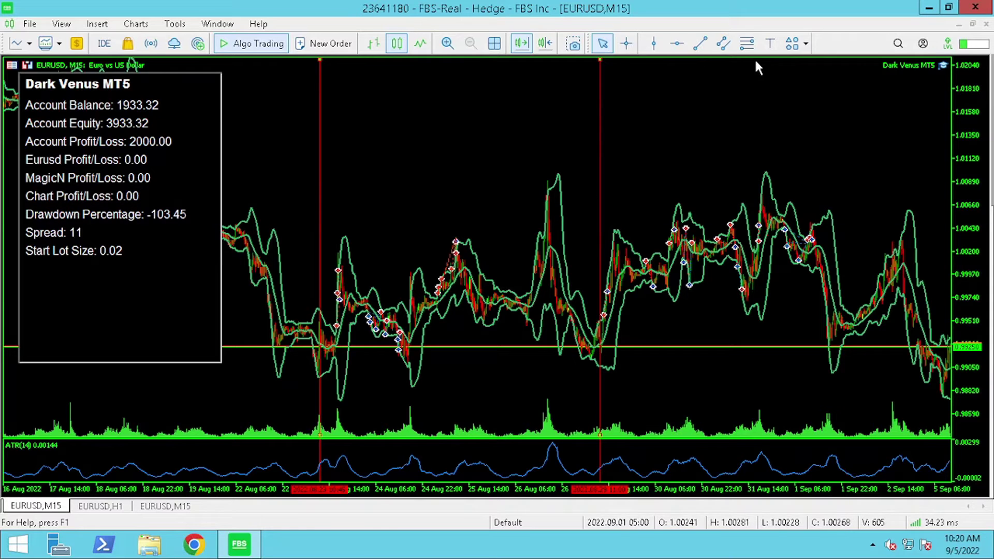
click(770, 43)
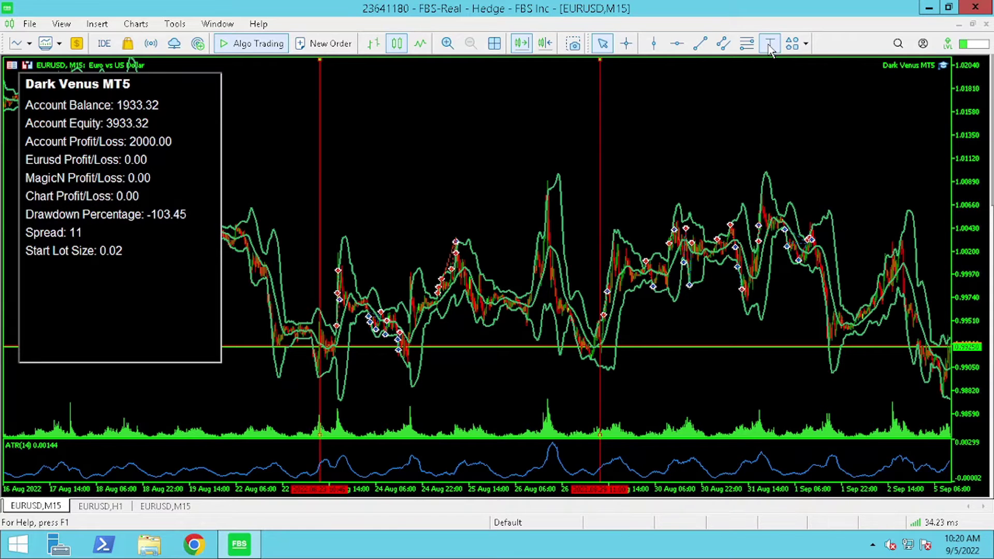
Step: Add a text label reading 'Default' in the chart's upper middle
click(398, 178)
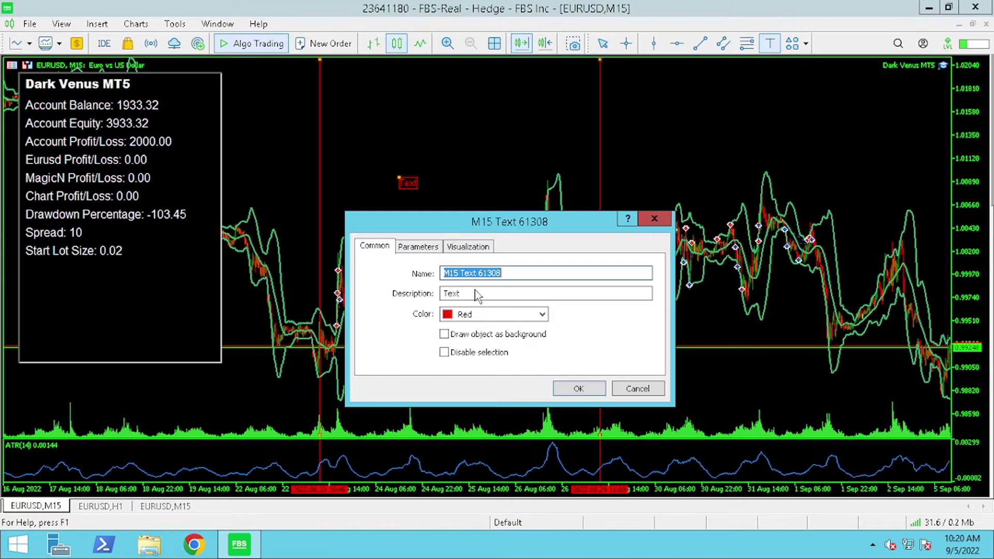
key(Tab)
text(D)
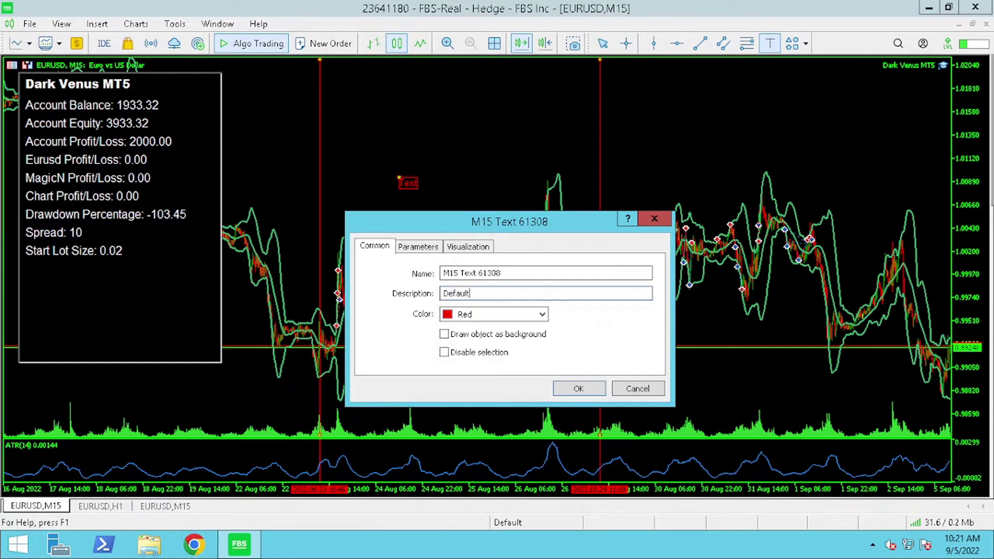
text(efault)
click(580, 390)
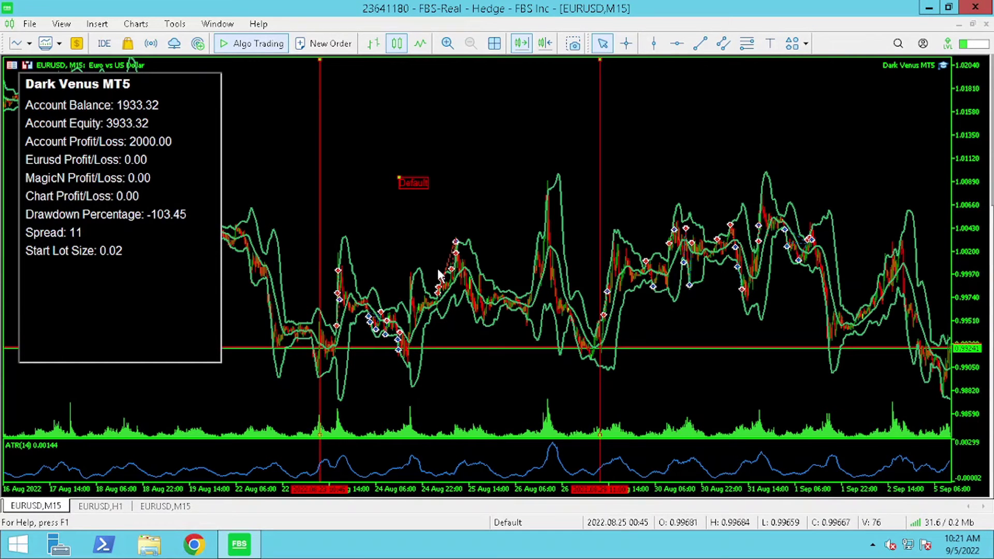
Step: Add a second text label reading 'New Set File' further right on the chart
click(772, 45)
click(691, 153)
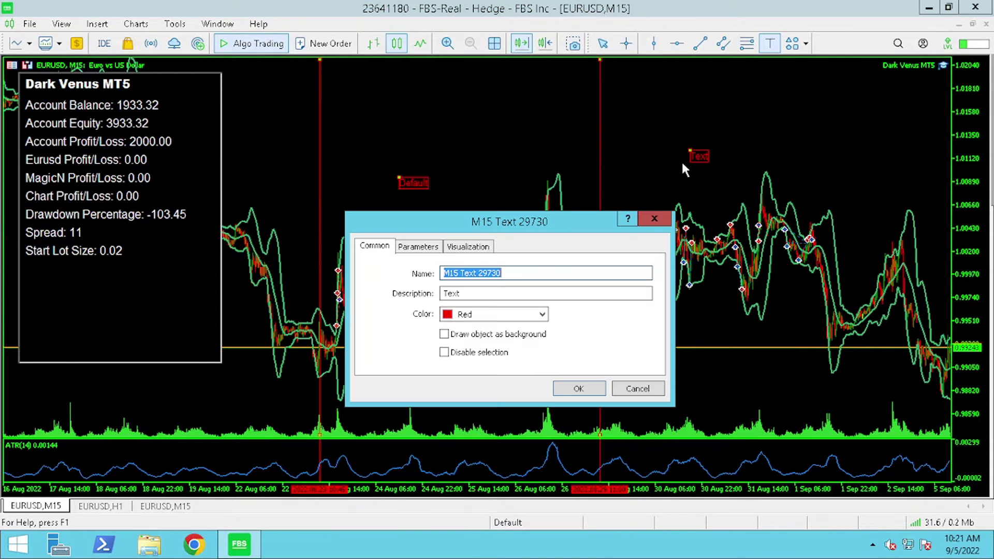
key(Tab)
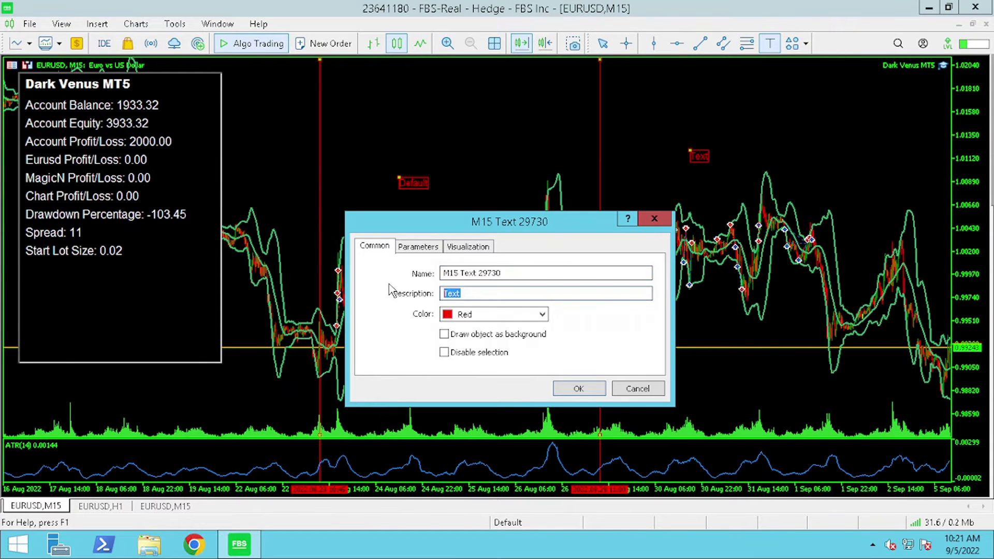
text(Ne)
key(BackSpace)
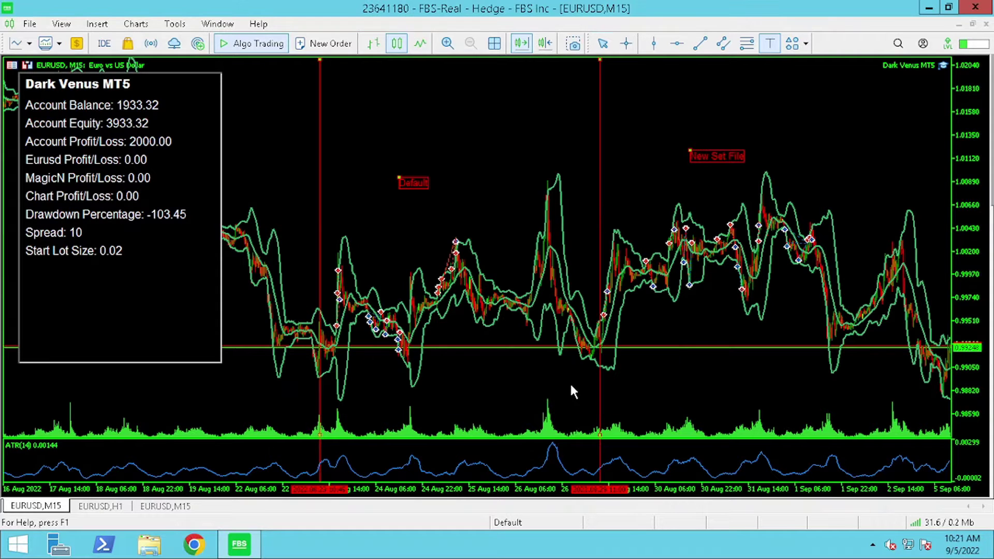
click(573, 388)
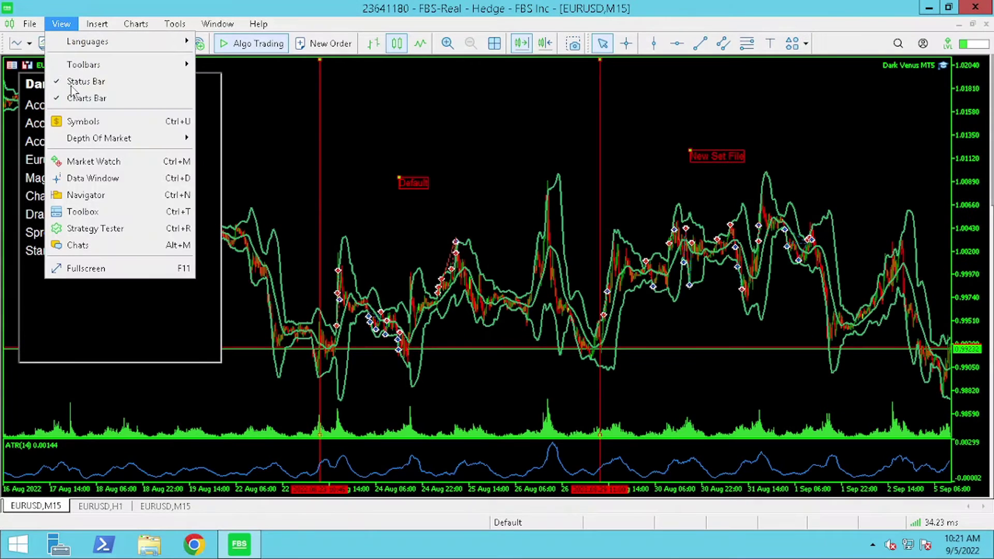
Step: Open the Strategy Tester panel from the View menu
click(109, 228)
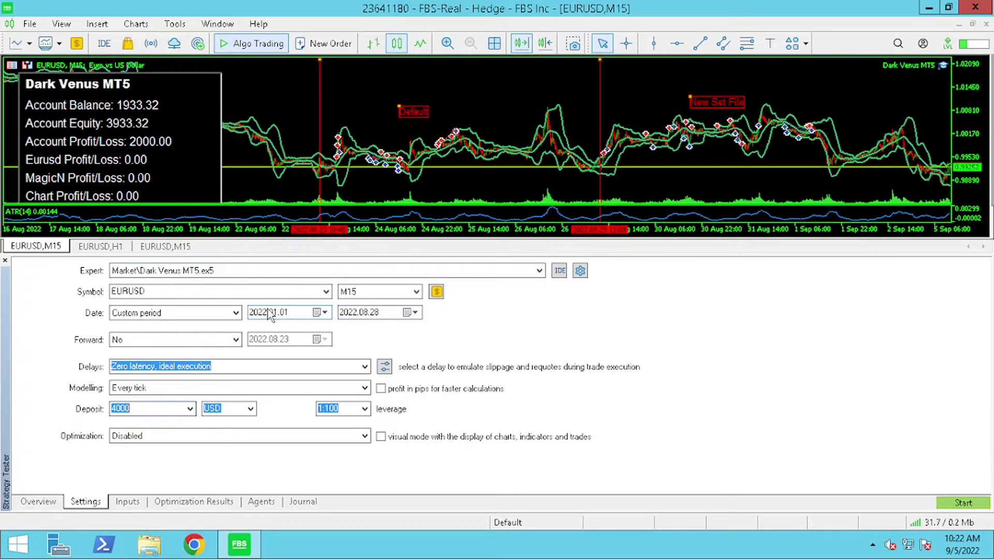
Step: Load Desktop\Dark Venus_set_15m_CURRENT.set into the Strategy Tester inputs
click(139, 504)
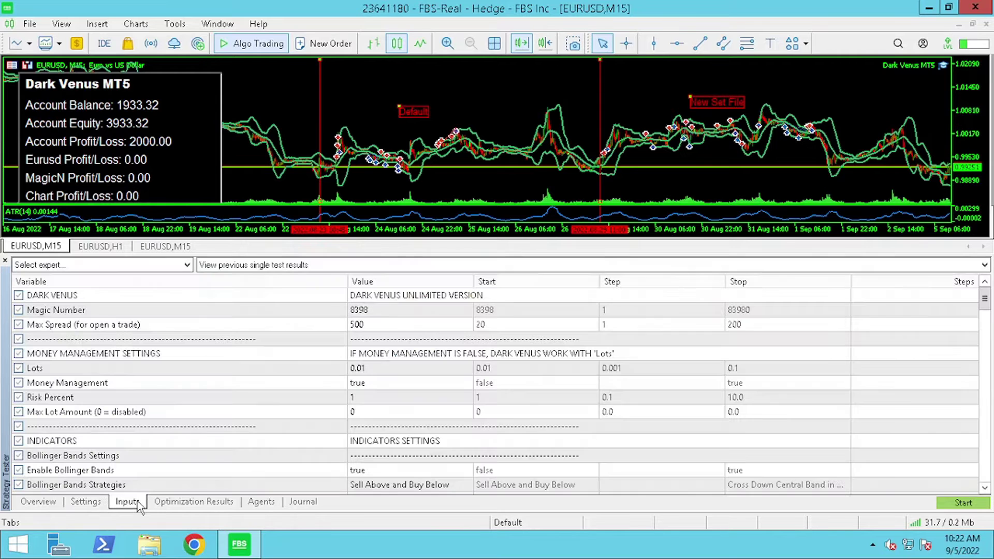
right_click(432, 368)
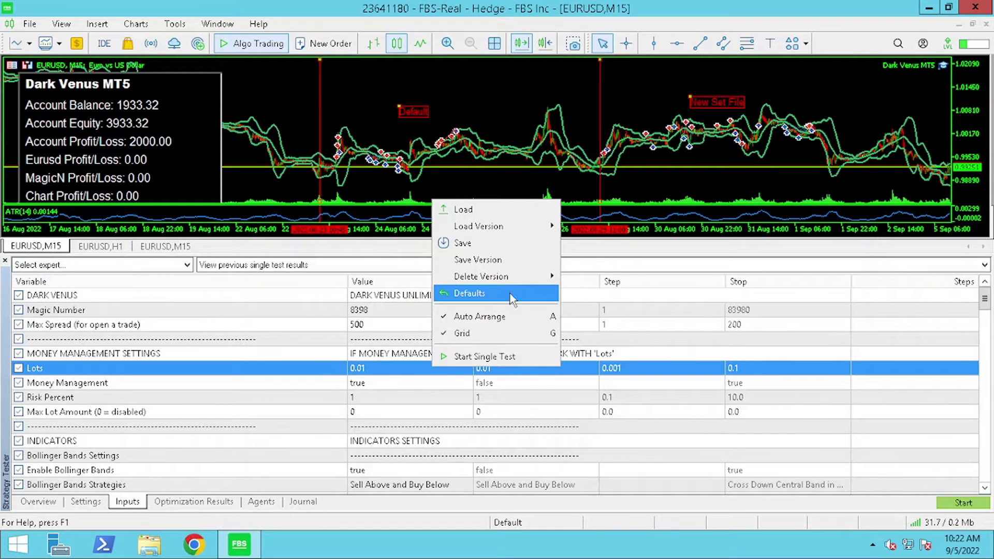
mouse_move(530, 231)
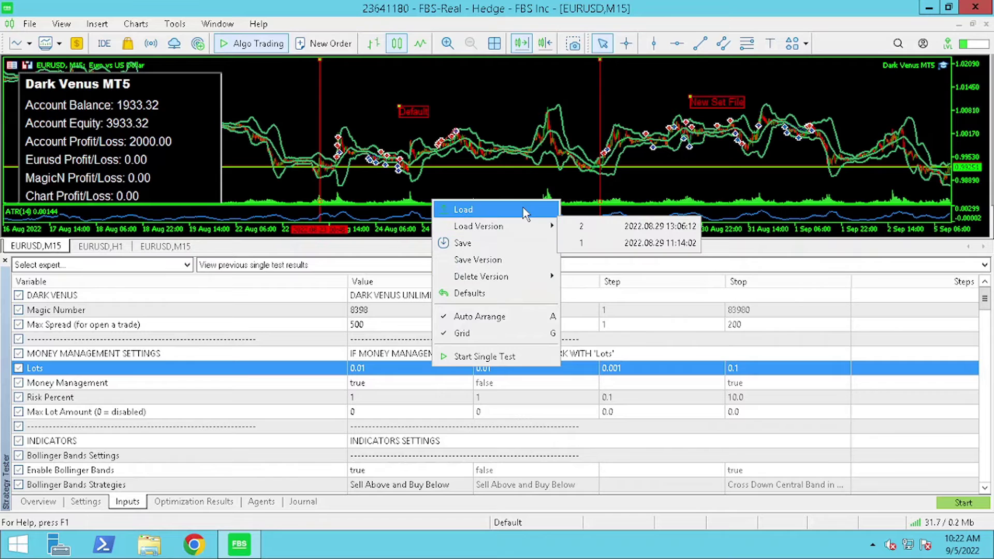
click(523, 208)
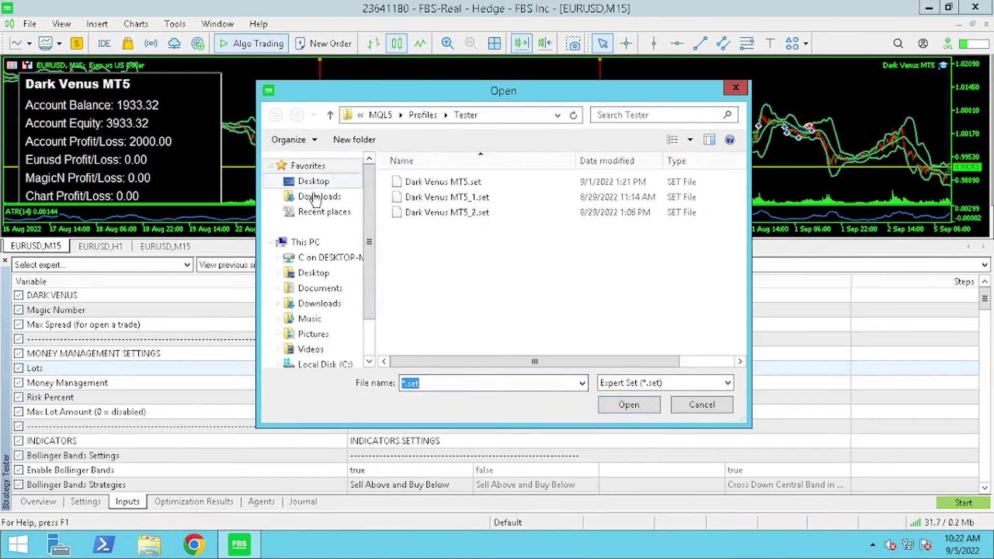
click(313, 181)
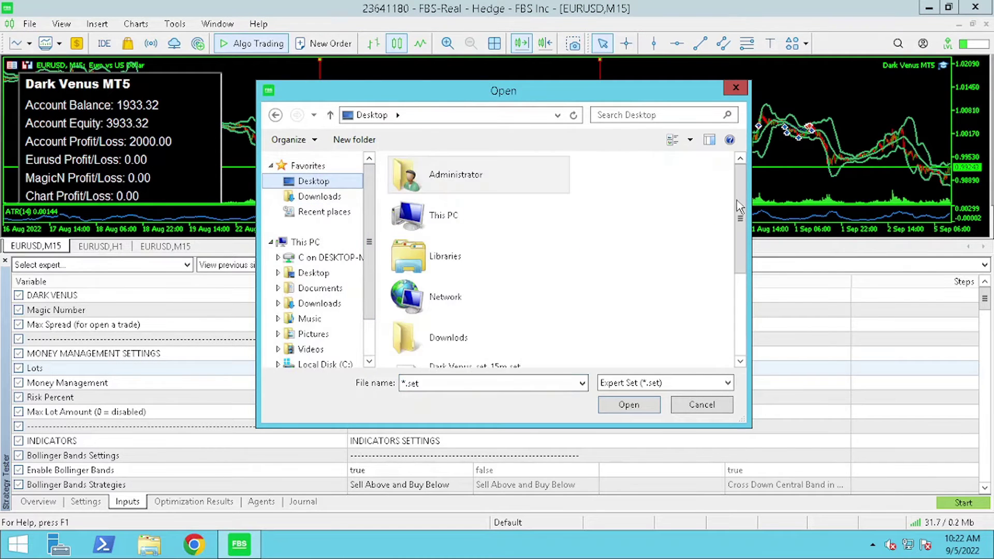
drag(741, 218, 747, 298)
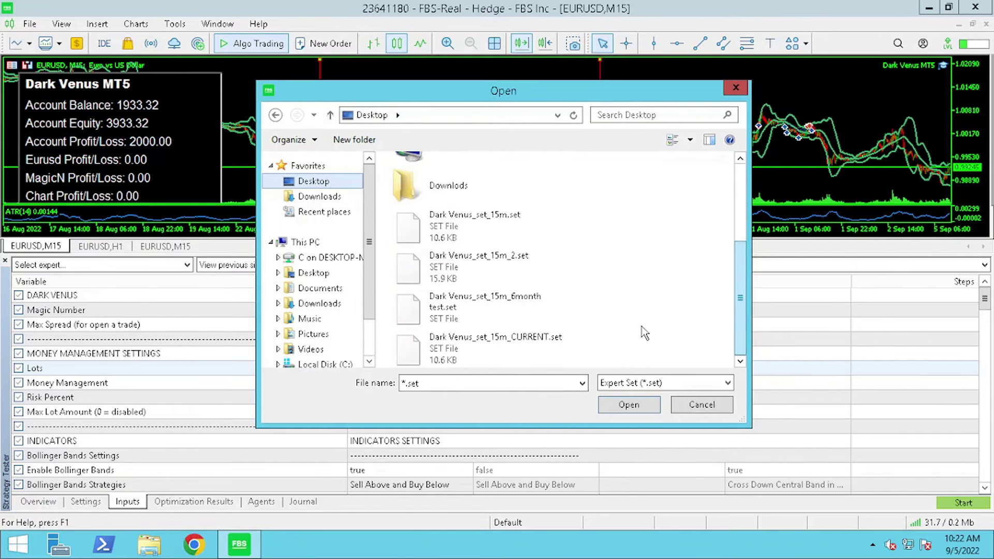
click(496, 347)
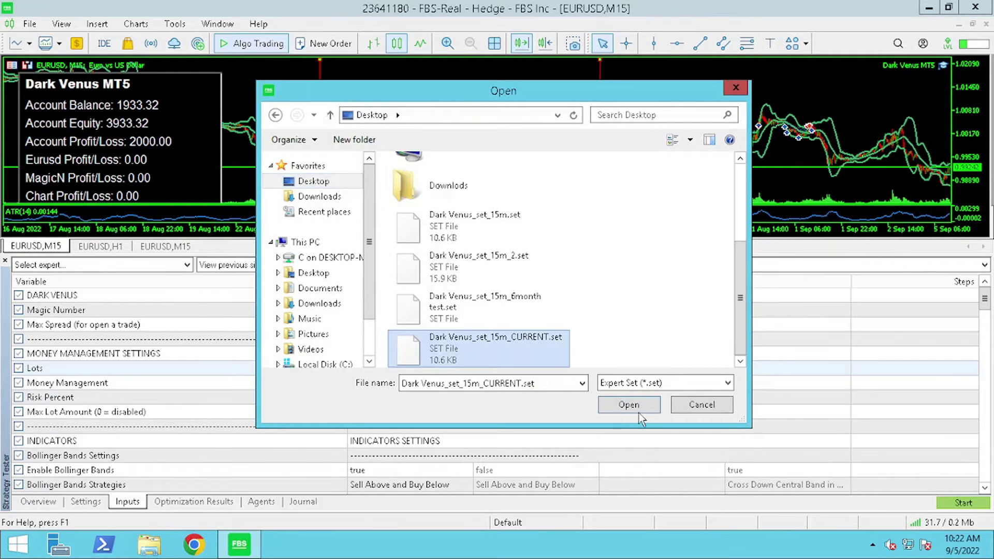
click(626, 405)
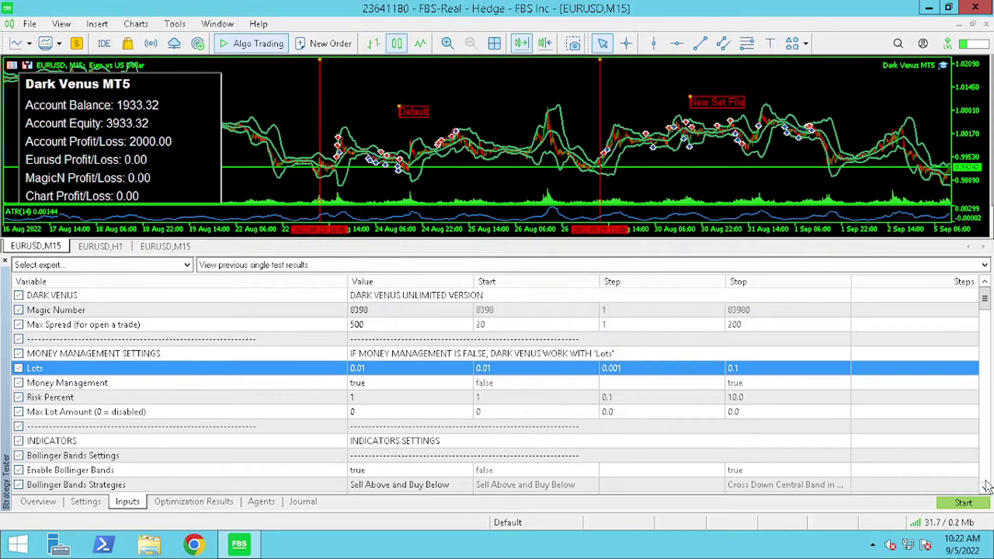
Step: Scroll through all the loaded input values and start the backtest
scroll(986, 492, down, 8)
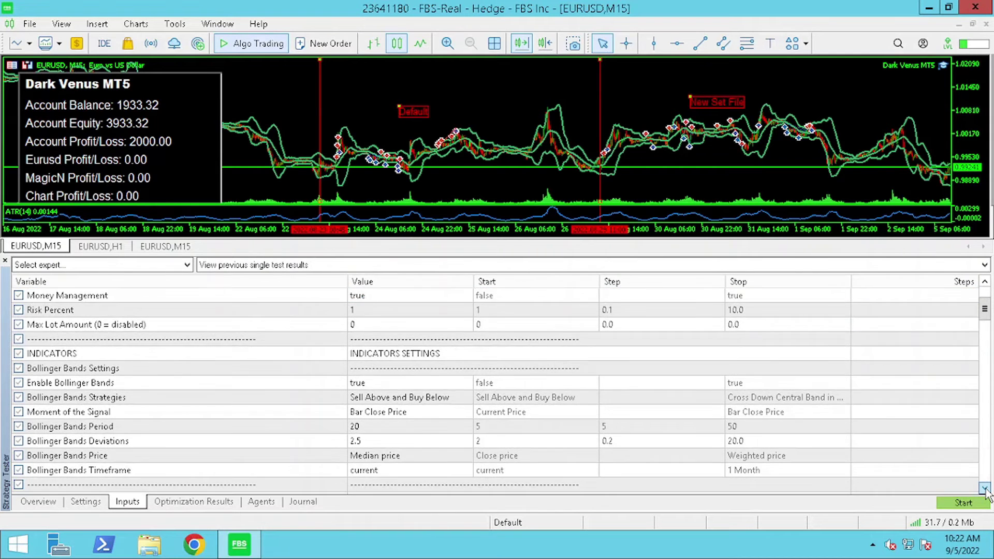
scroll(985, 490, down, 10)
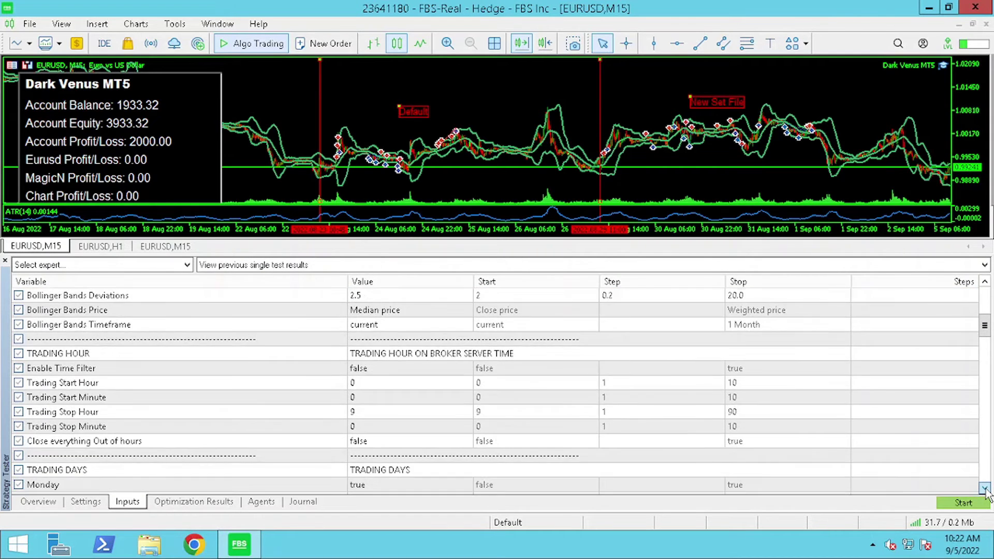
scroll(986, 491, down, 9)
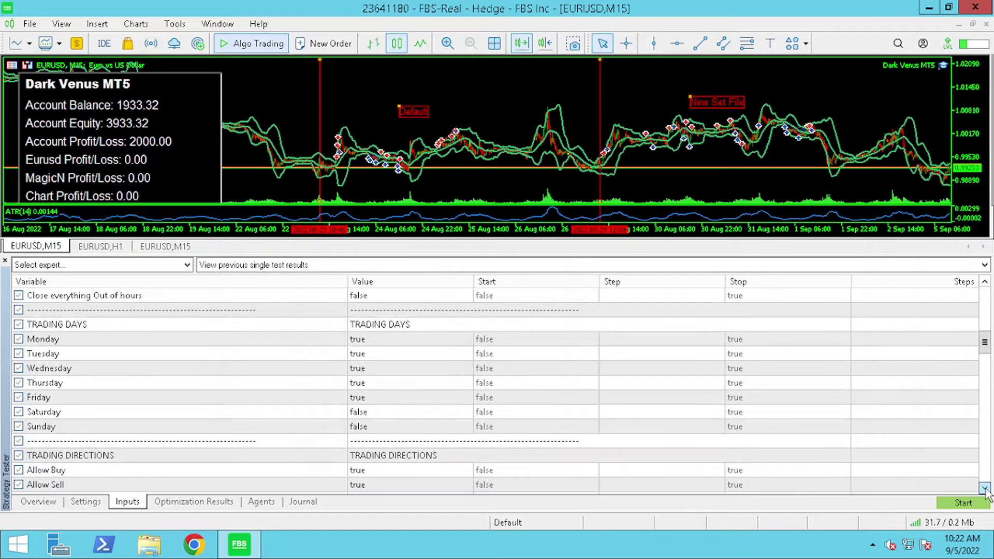
scroll(986, 490, down, 11)
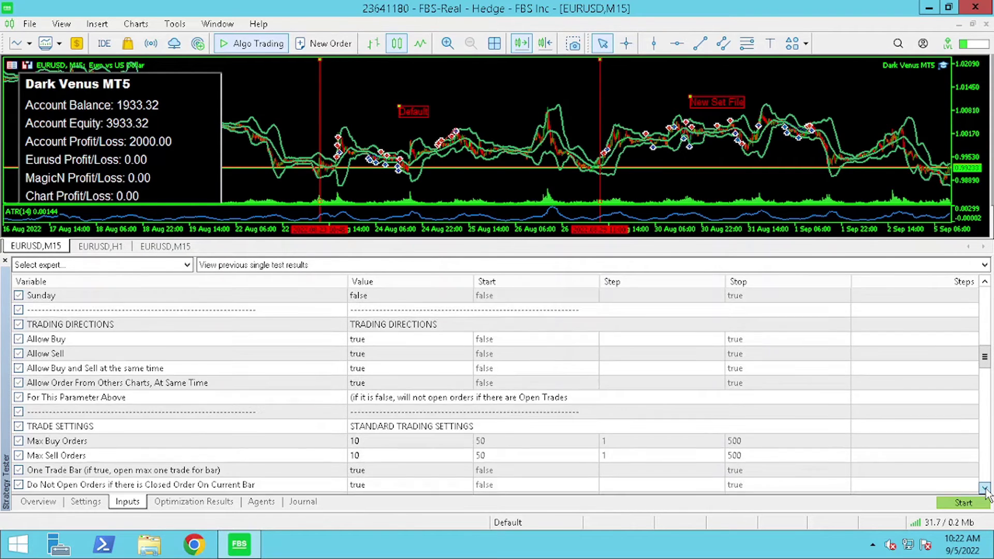
scroll(986, 490, down, 11)
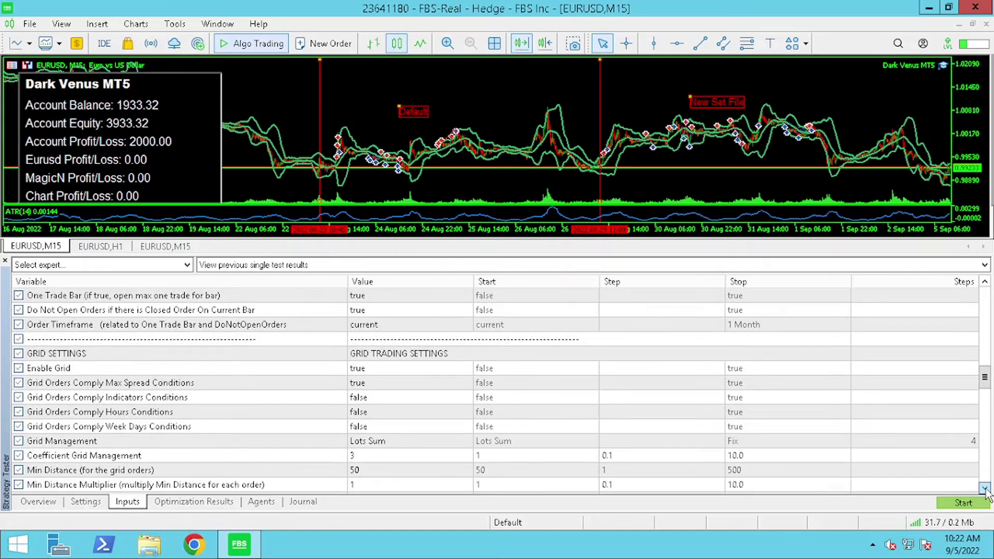
scroll(986, 491, down, 9)
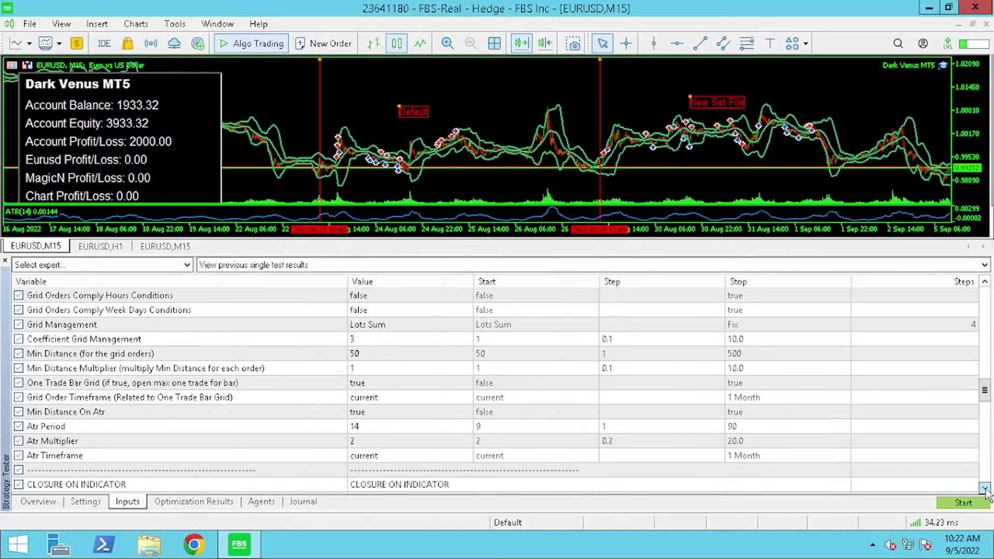
scroll(986, 491, down, 8)
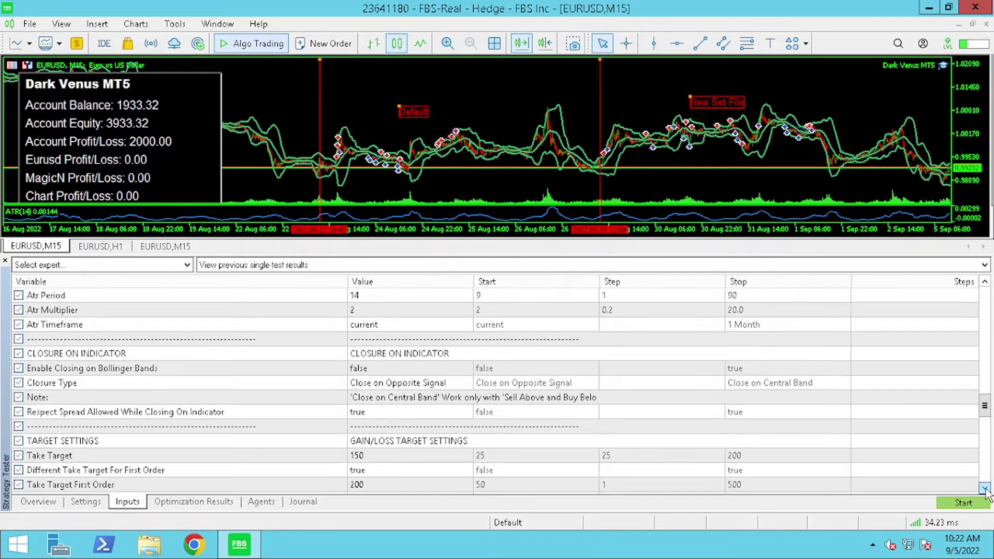
scroll(986, 490, down, 1)
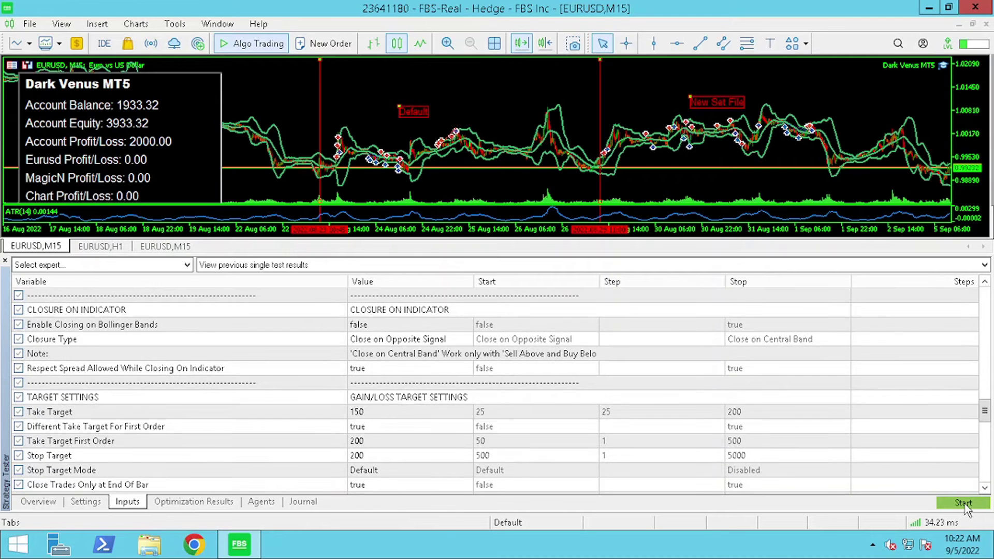
click(964, 504)
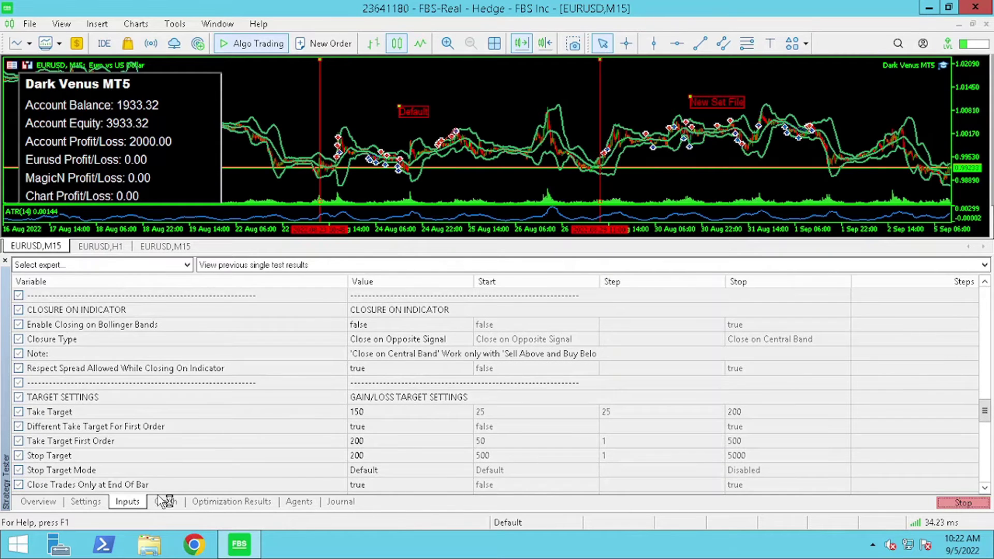
Step: Watch the Balance/Equity graph build, then view the backtest result statistics
click(164, 501)
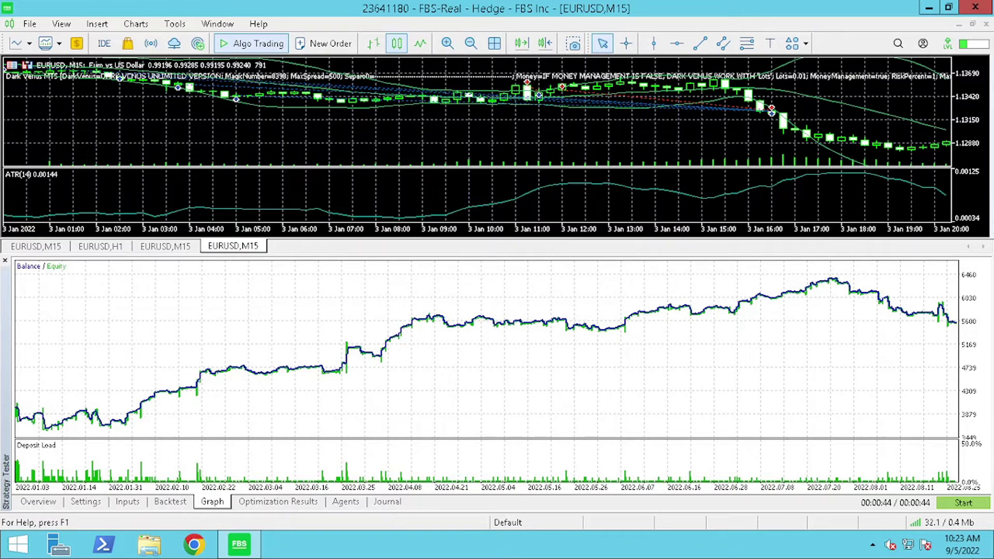
click(170, 502)
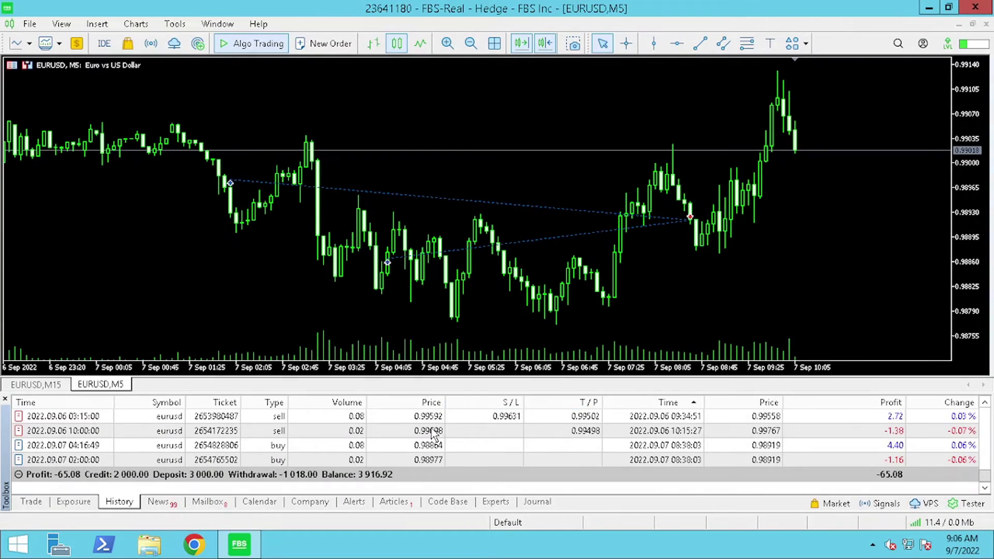
Step: Bring up the options menu of the EURUSD account trade history
right_click(433, 434)
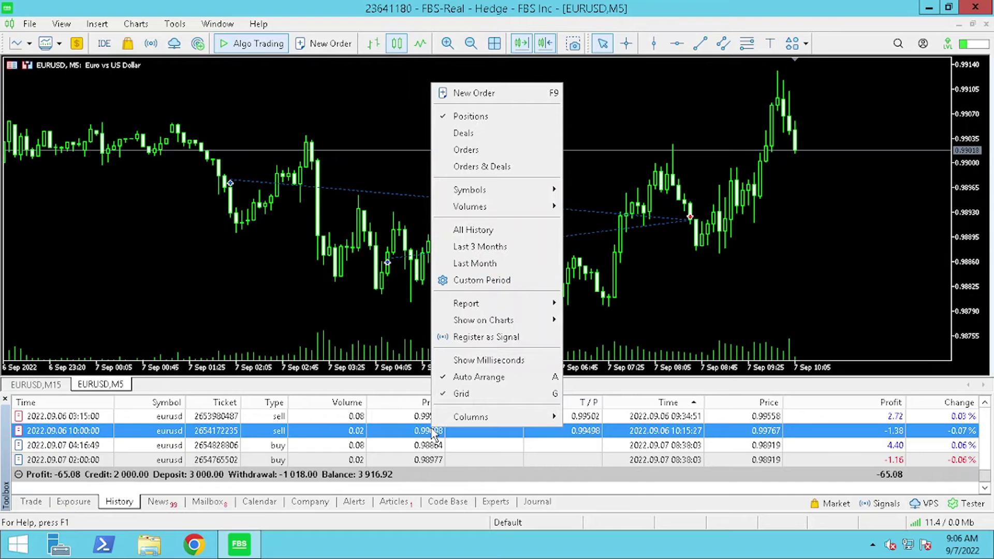
Step: Limit the history to Last month and export it as an Open XML (Excel 2007) report
click(520, 283)
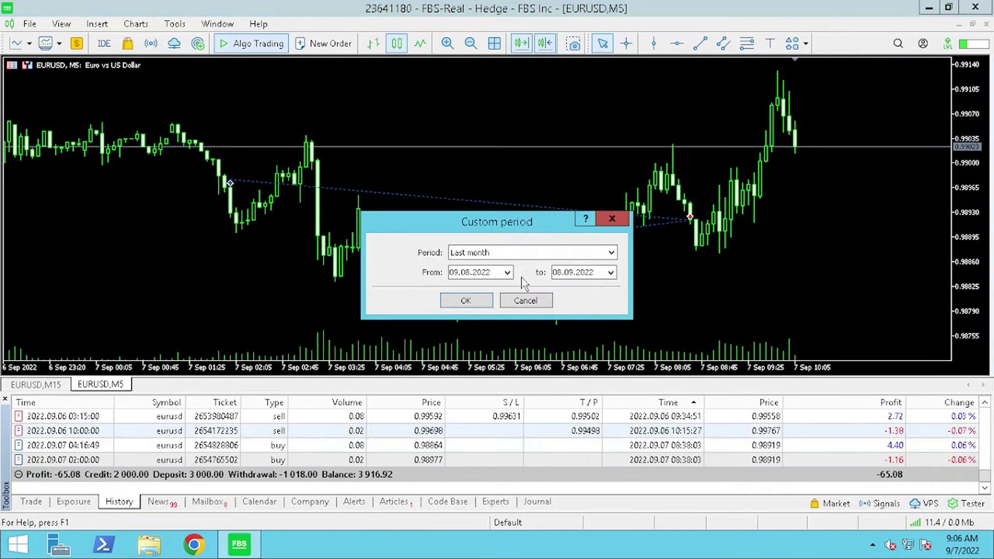
click(466, 300)
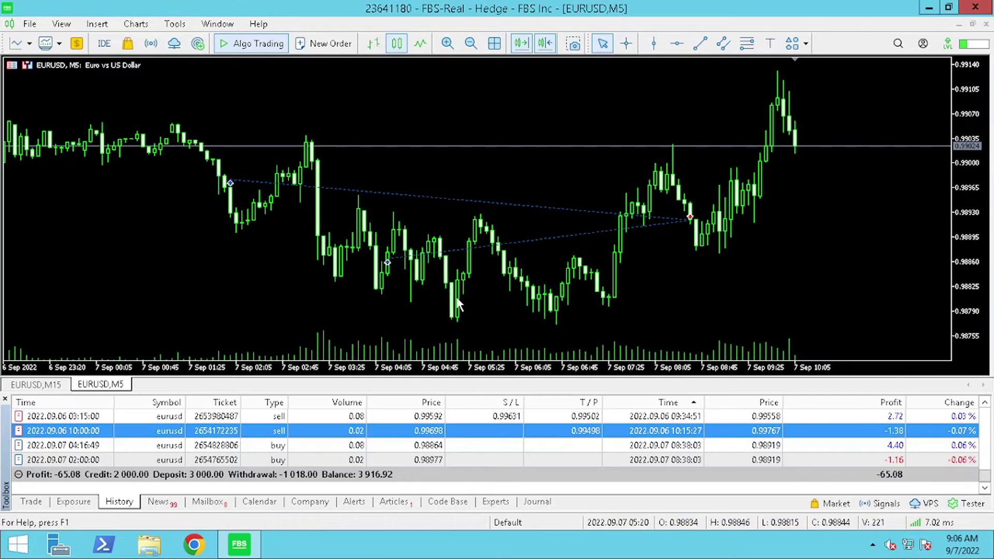
right_click(495, 430)
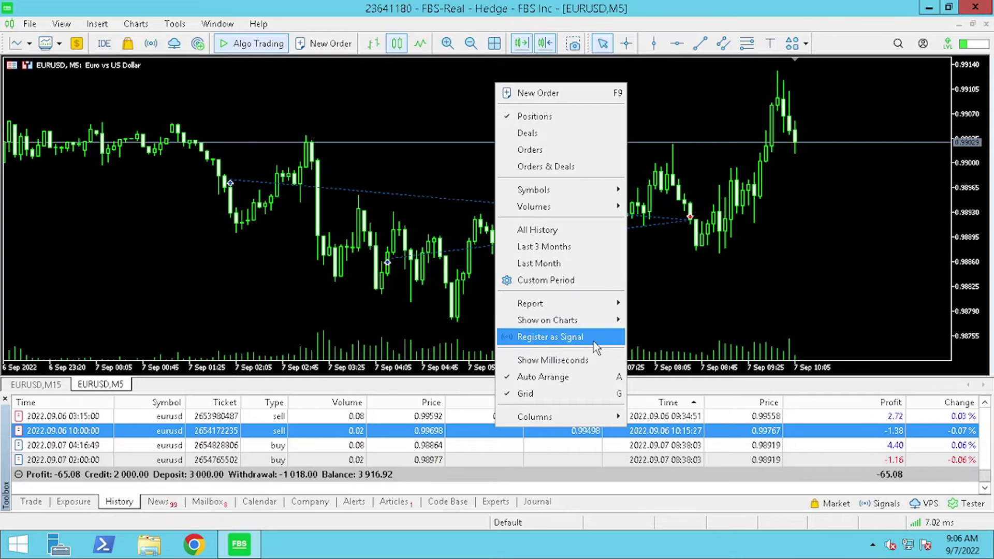
mouse_move(609, 311)
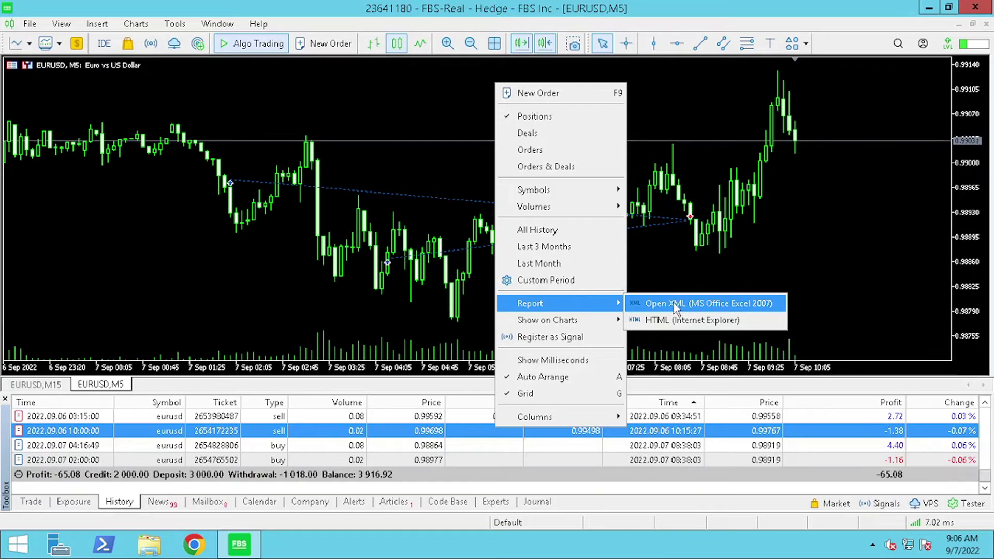
click(738, 306)
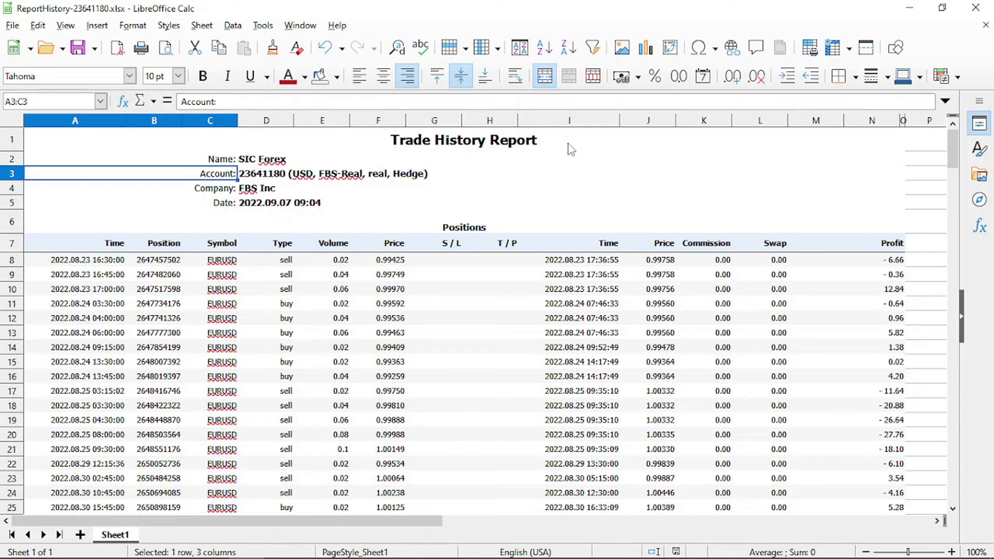
Step: Inspect the merged report title, the D5:O5 date cell, and the company and account header lines
click(570, 148)
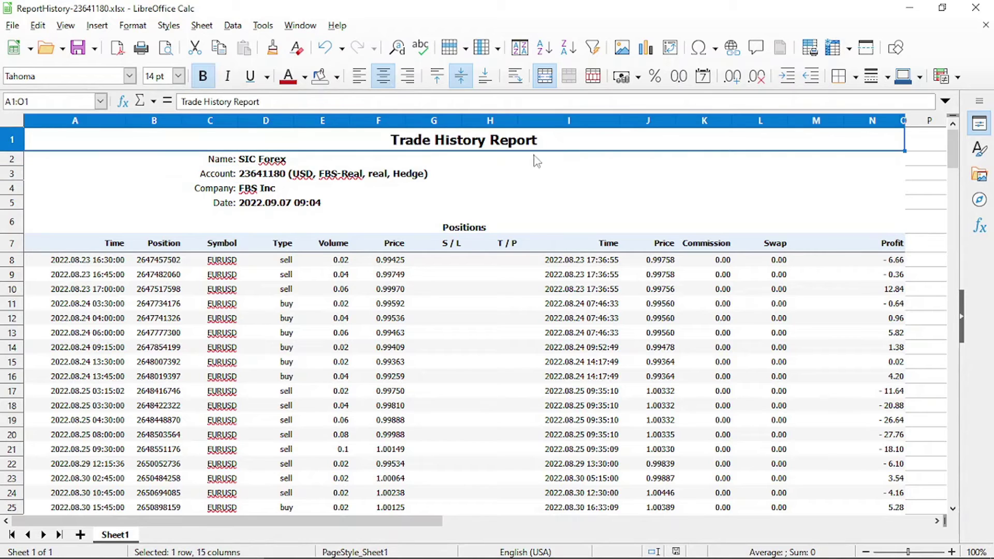
click(328, 204)
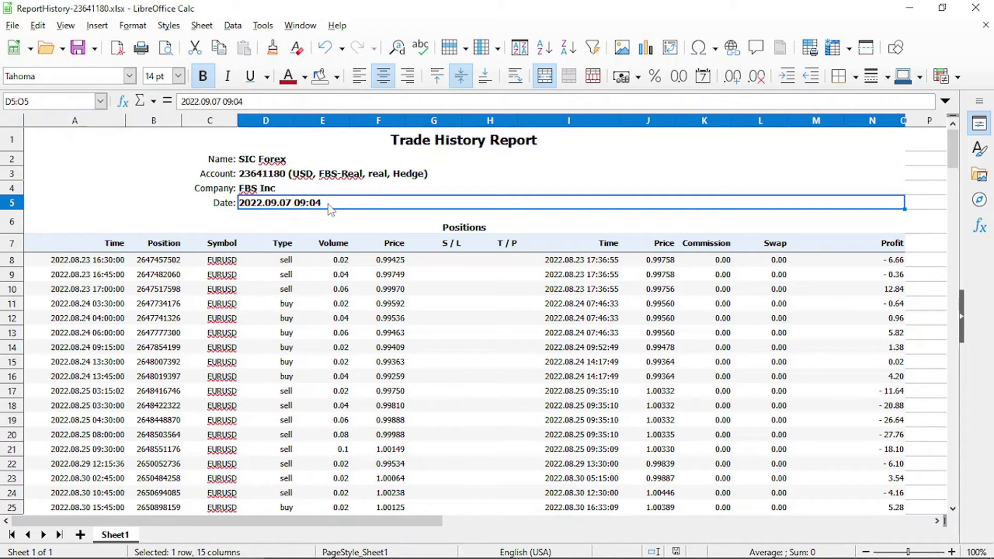
click(342, 194)
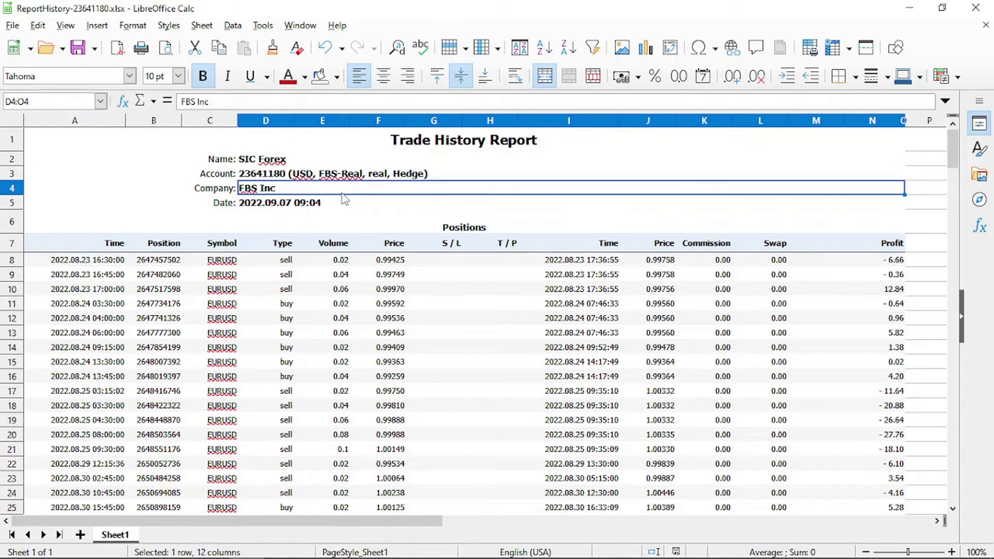
click(383, 177)
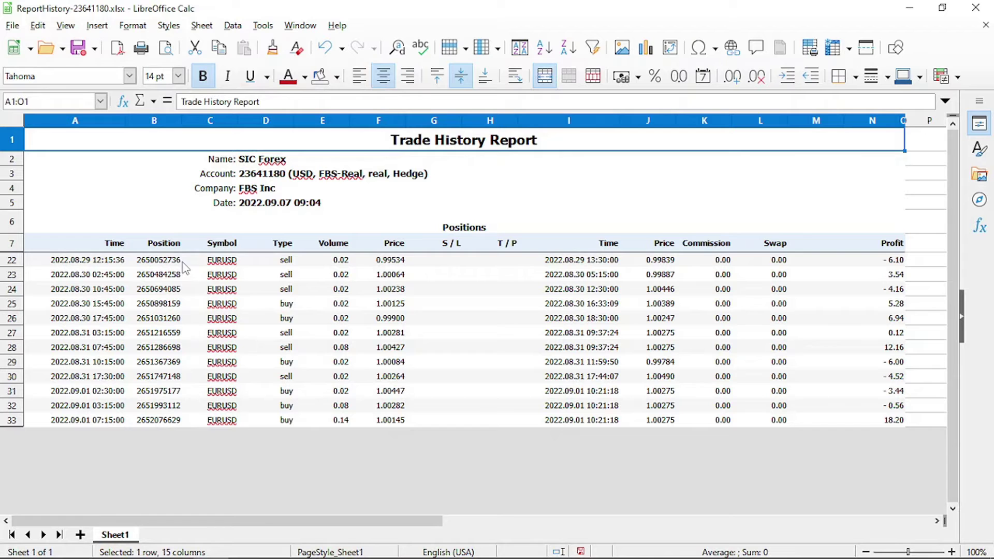
click(95, 265)
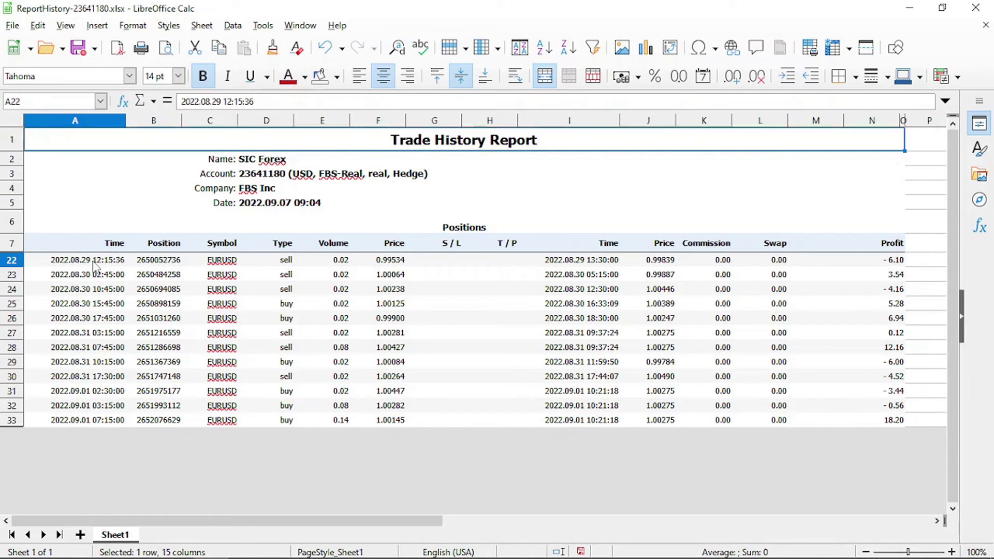
shift+click(81, 420)
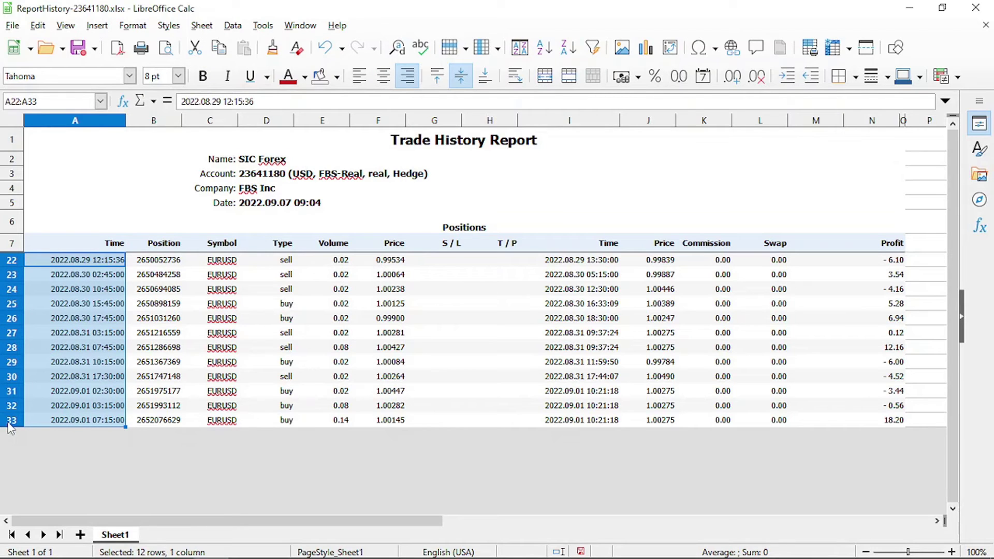
click(889, 263)
shift+click(859, 421)
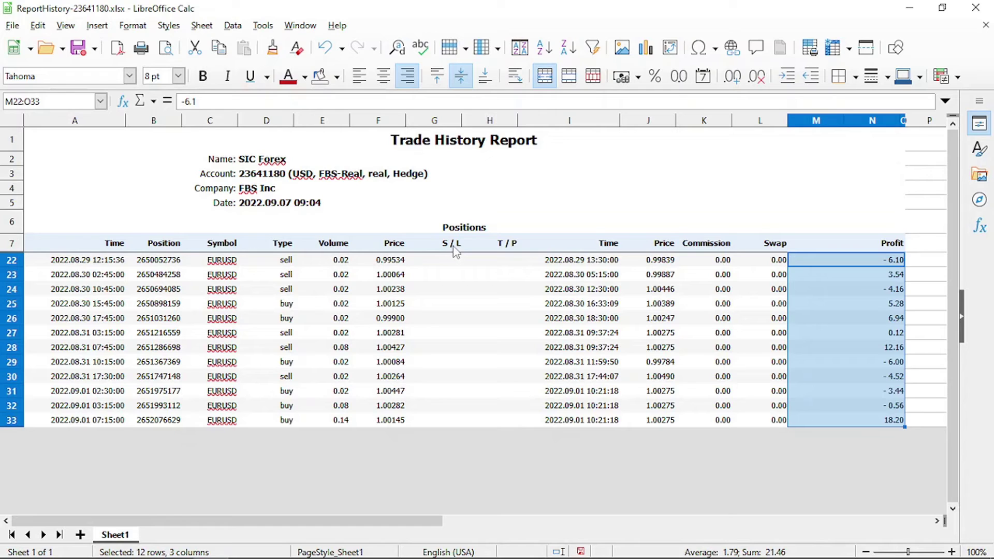
click(153, 121)
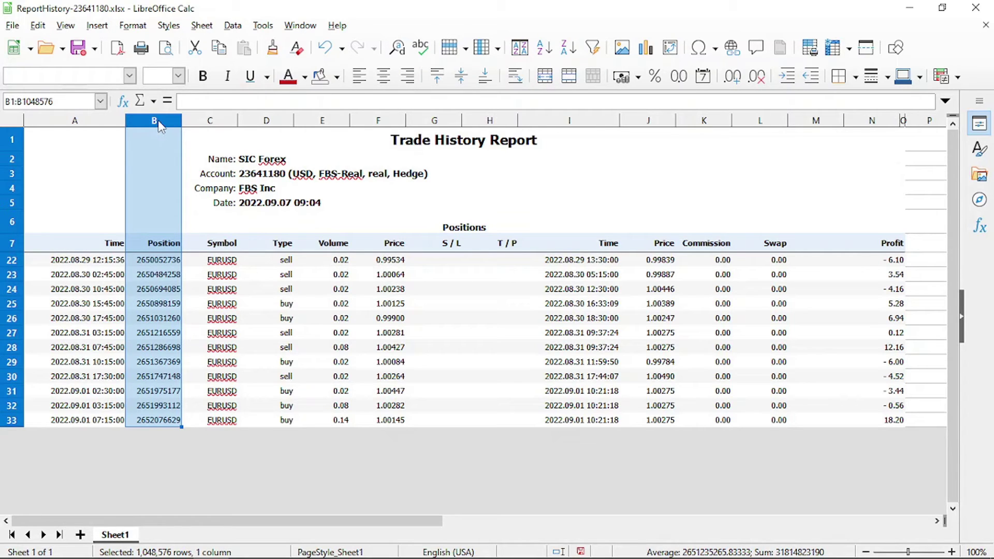
Step: Insert a new column before Position headed W/L, ready at the first visible trade
right_click(157, 124)
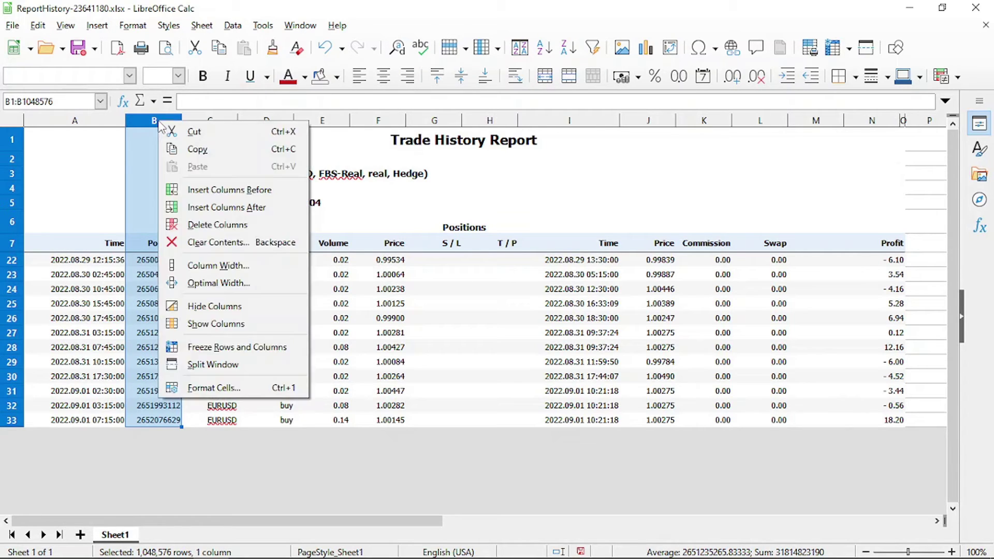
click(293, 192)
click(157, 253)
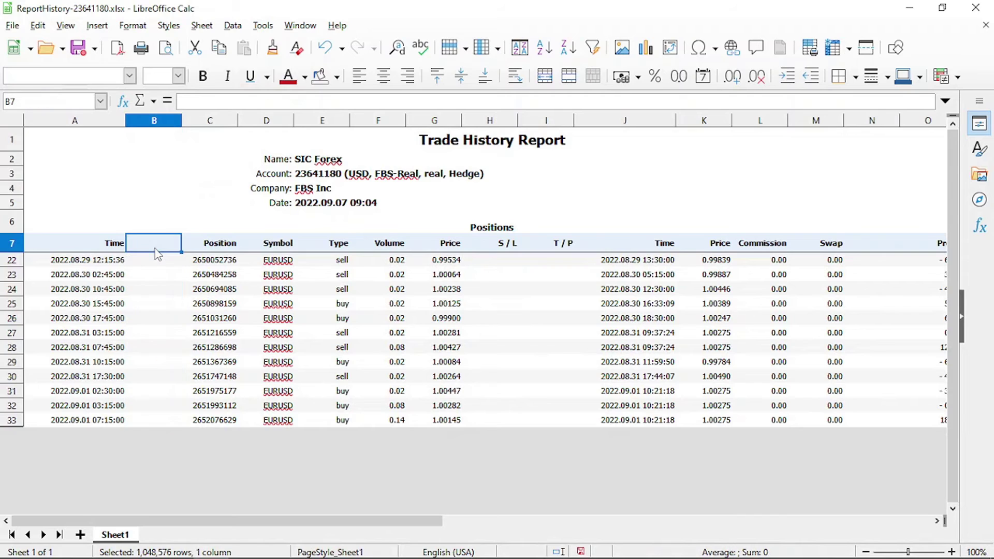
text(W)
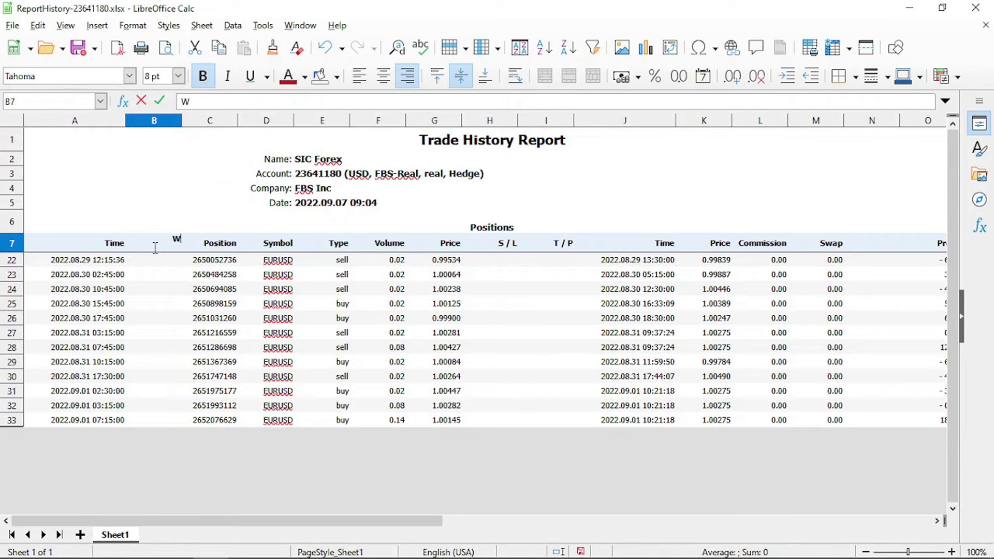
text(/L)
key(Tab)
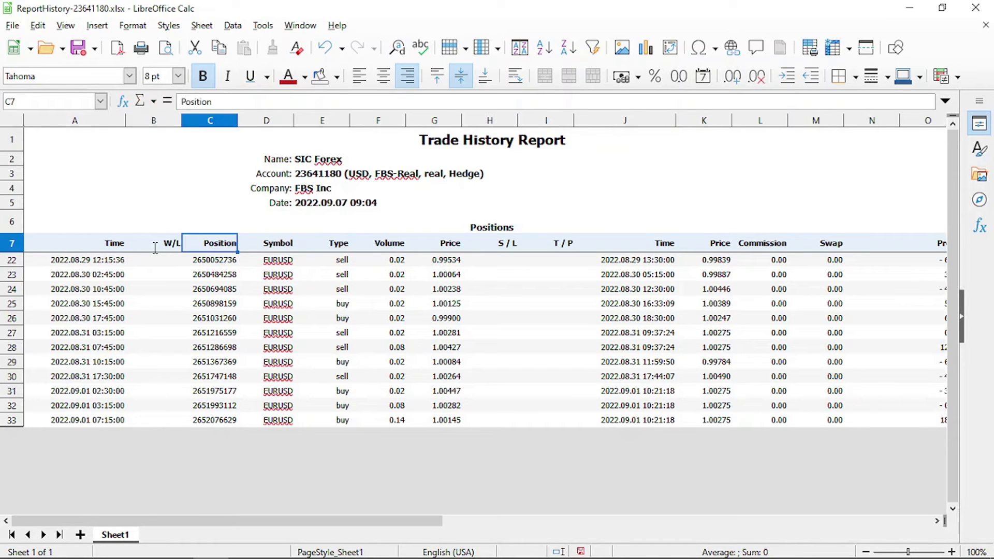
key(shift+Tab)
key(Down)
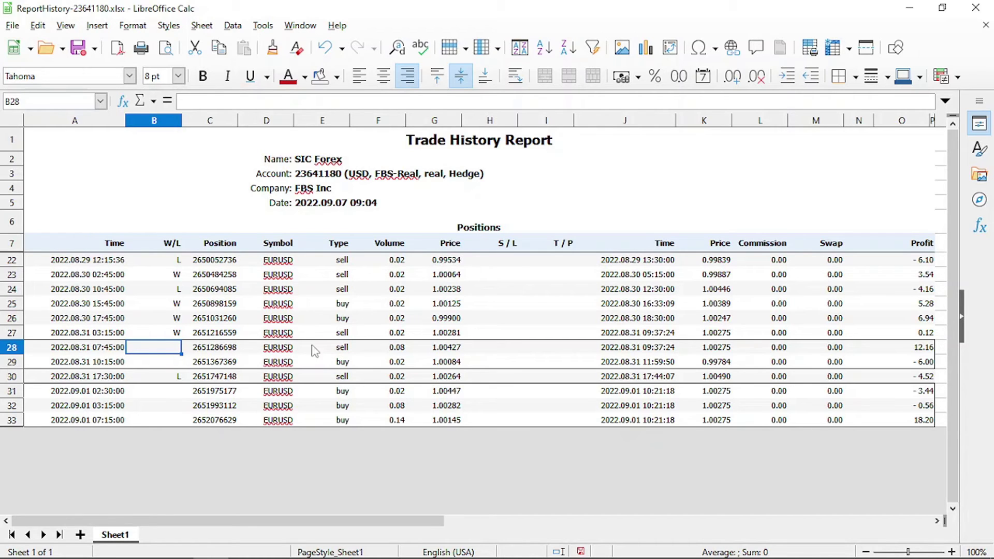
Step: Select the trades in rows 28–29 and 31–33 and check row 31's volume
drag(82, 347, 409, 365)
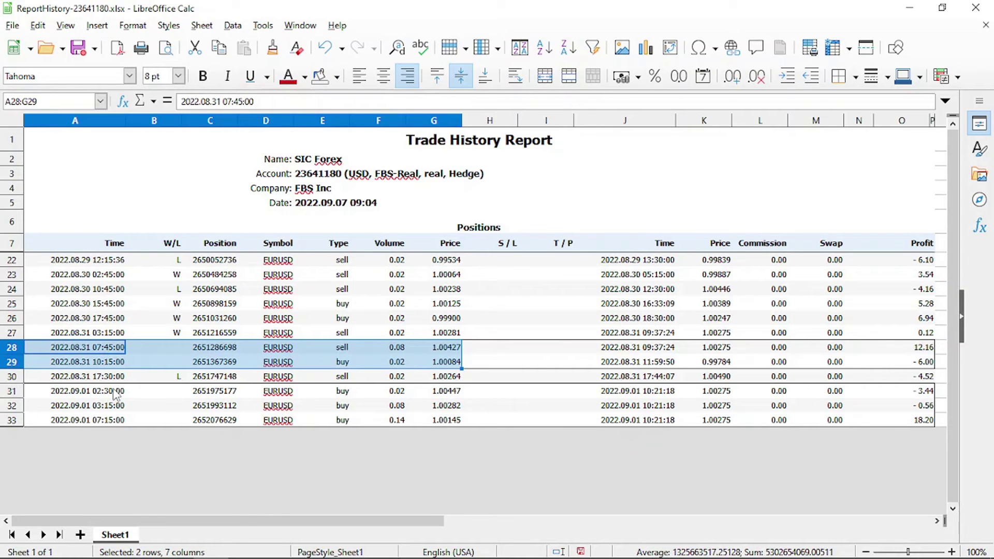
drag(111, 393, 422, 421)
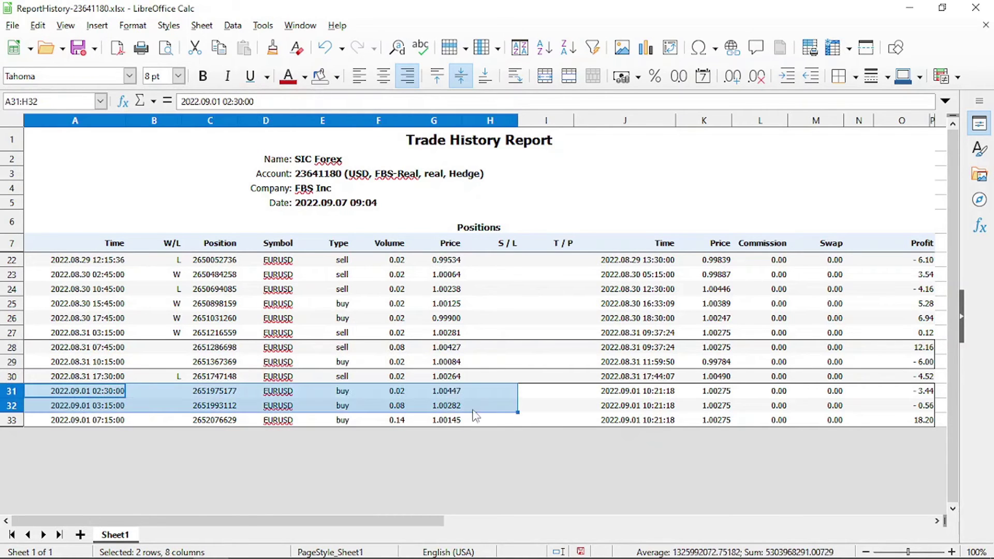
drag(475, 414, 449, 424)
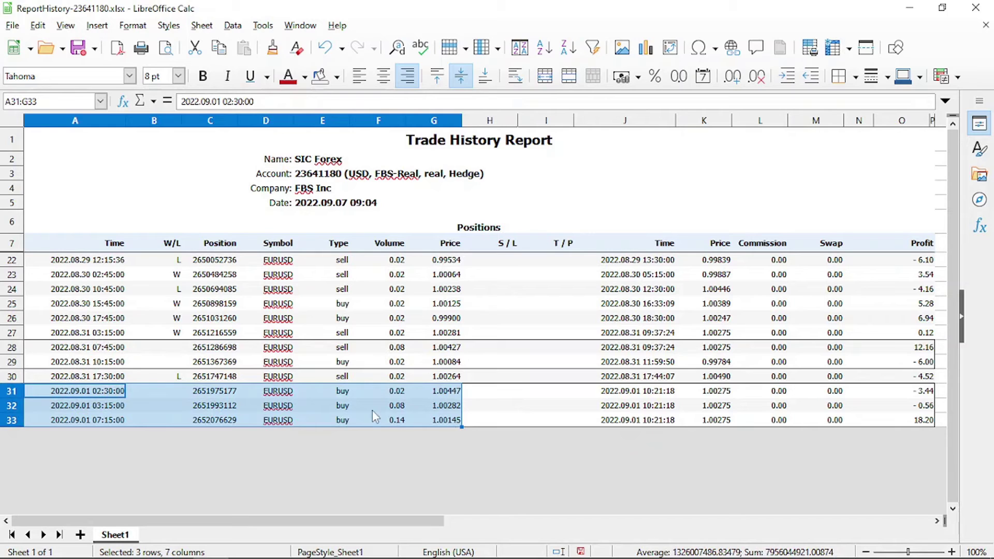
click(399, 396)
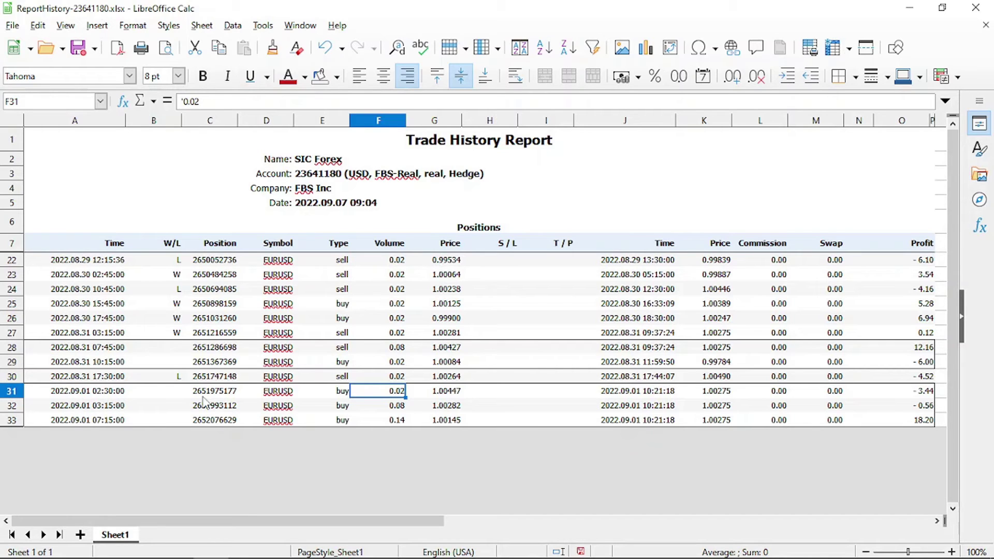
Step: Enter L for the row 31 and row 29 trades in the W/L column
click(179, 398)
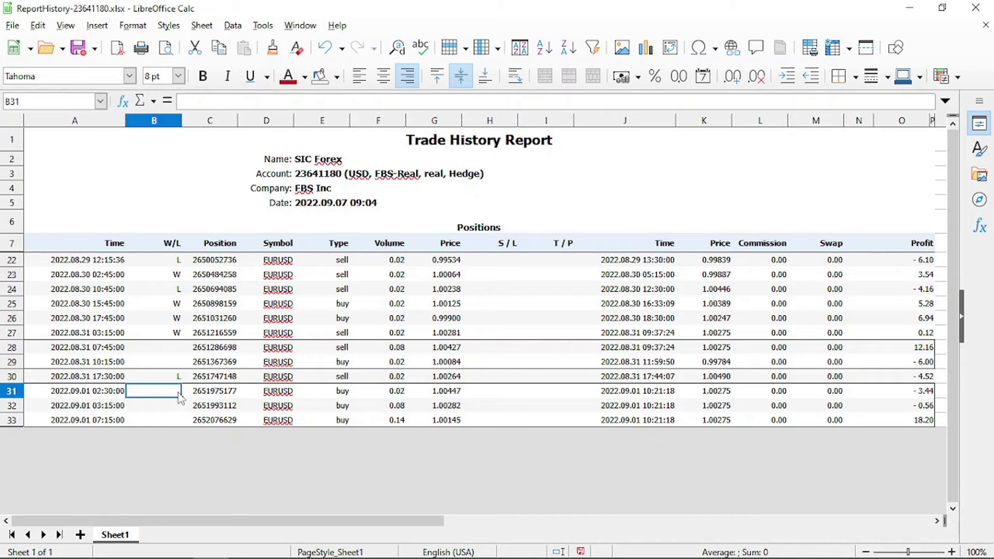
text(L)
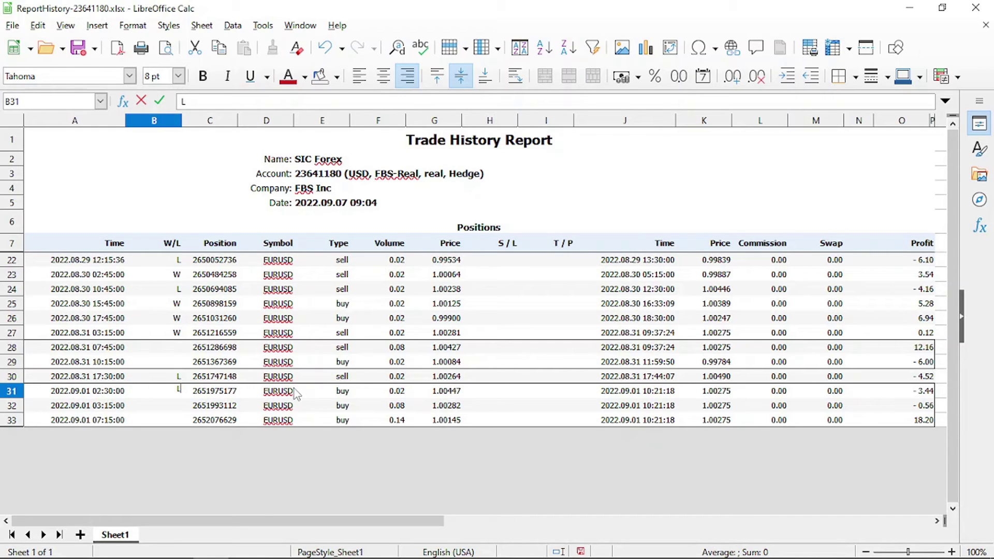
key(Tab)
key(Left)
key(Up)
key(Up)
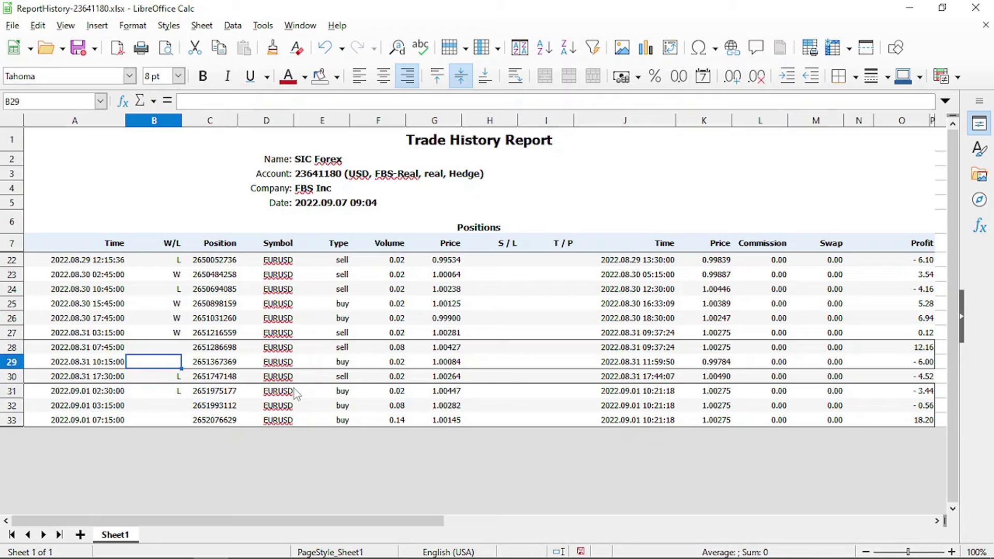
text(L)
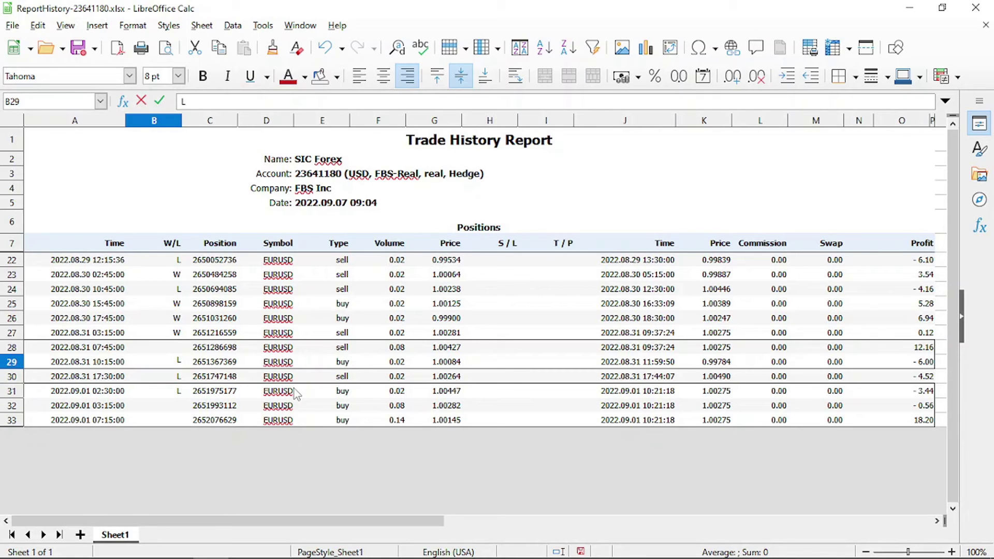
key(Tab)
key(Right)
key(Left)
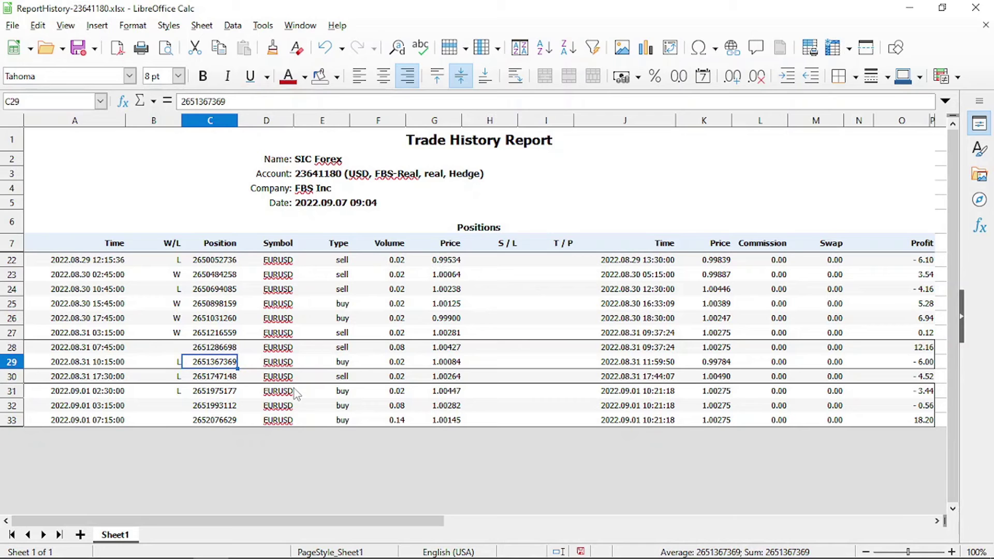
key(Right)
key(Right)
key(Right)
key(Right)
key(Right)
key(Right)
key(Right)
key(Right)
key(Right)
key(Right)
key(Right)
key(Right)
key(Right)
key(Right)
key(Right)
key(Right)
key(Right)
key(Right)
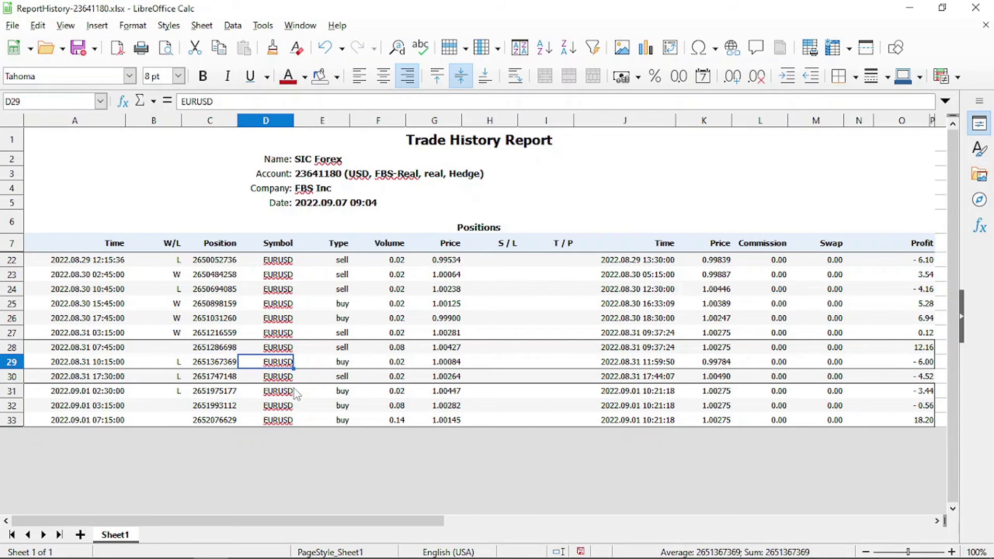
key(Up)
Step: Type the summary labels S, W, L and Total down column R
key(Left)
key(Left)
key(Left)
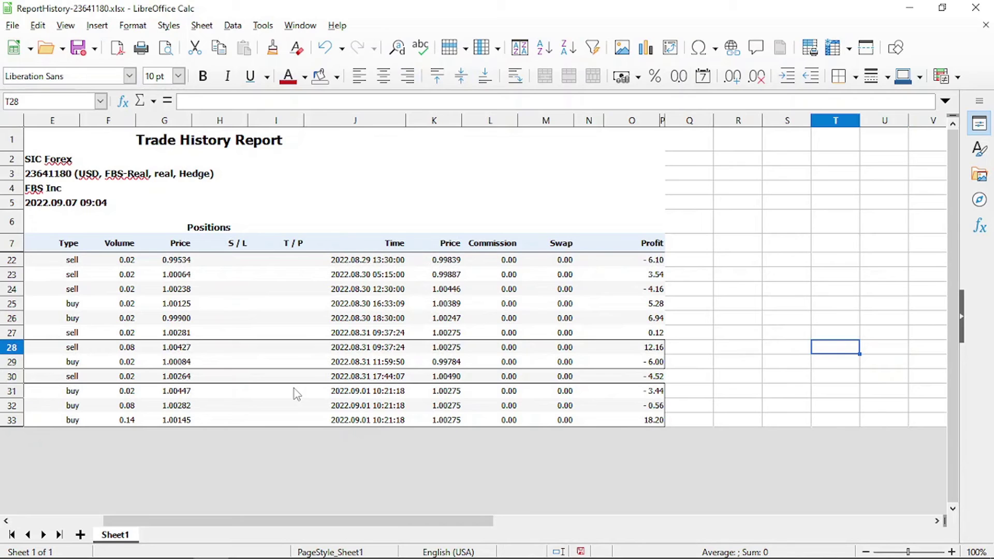
key(Up)
key(Up)
key(Up)
key(Up)
key(Up)
key(Up)
key(Up)
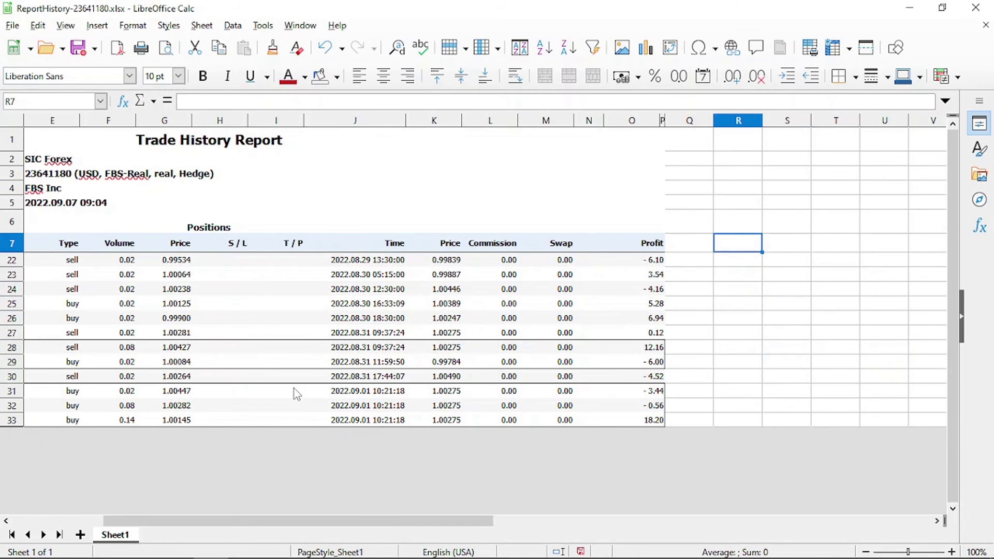
text(S)
key(Return)
text(W)
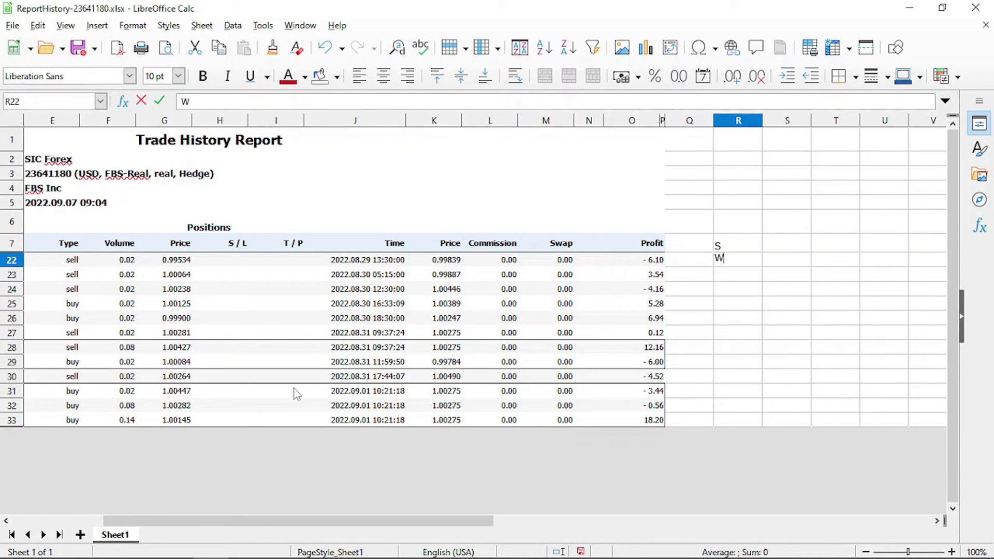
key(Return)
text(L)
key(Return)
text(T)
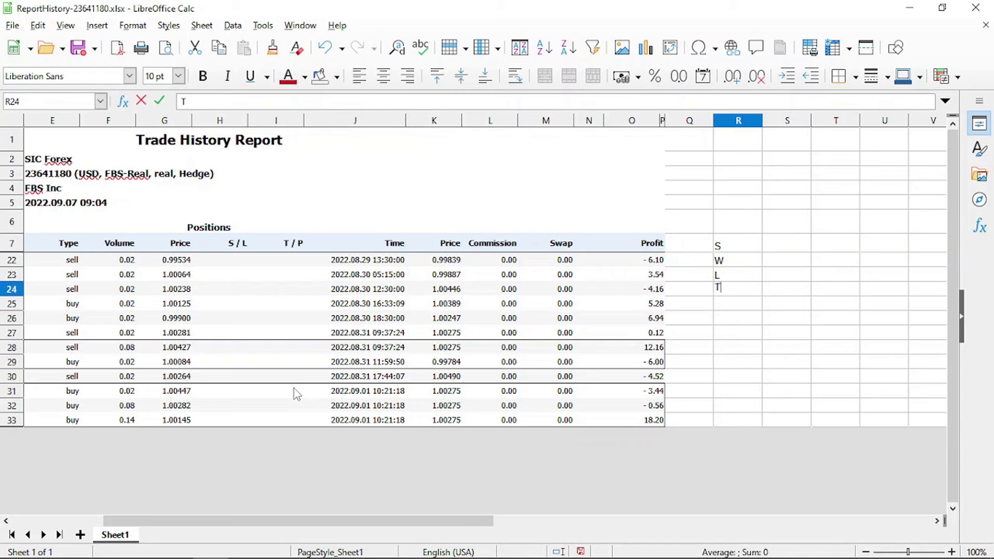
text(otal)
key(Tab)
Step: Review the W/L marks in column B, rows 22 through 31
key(Left)
key(Left)
key(Left)
key(Left)
key(Left)
key(Left)
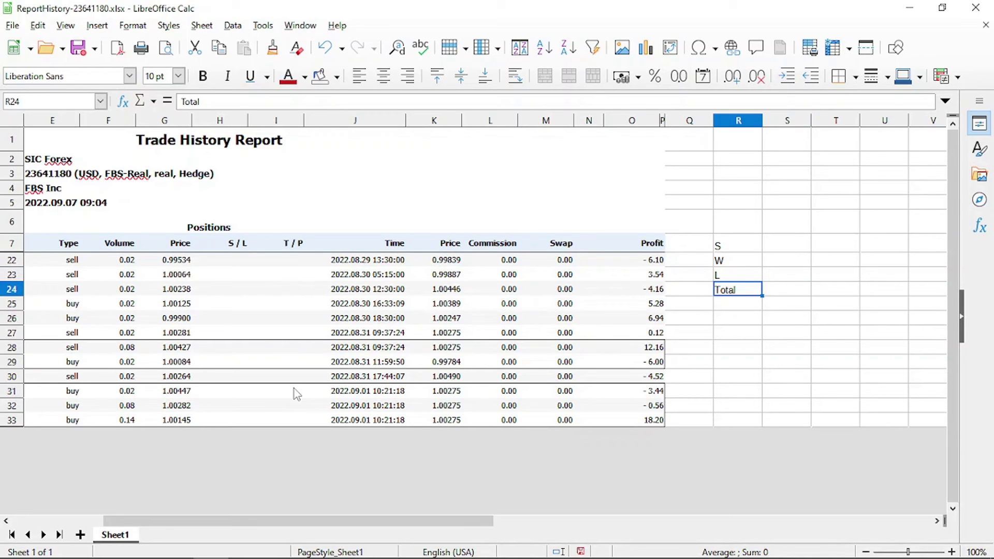
key(Left)
key(Left)
key(Left)
key(Left)
key(Left)
key(Left)
key(Left)
key(Left)
key(Left)
key(Left)
key(Left)
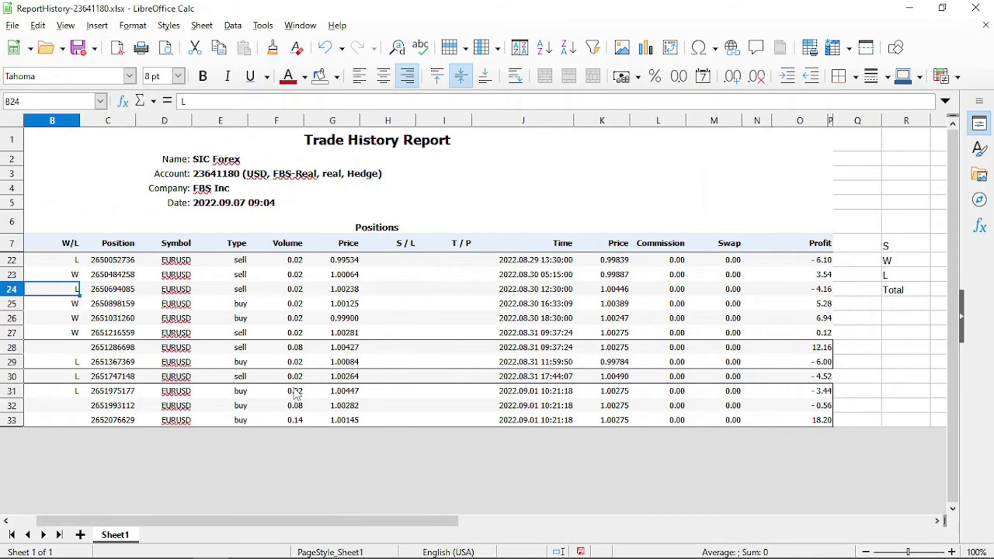
key(Left)
key(Right)
key(Up)
key(Up)
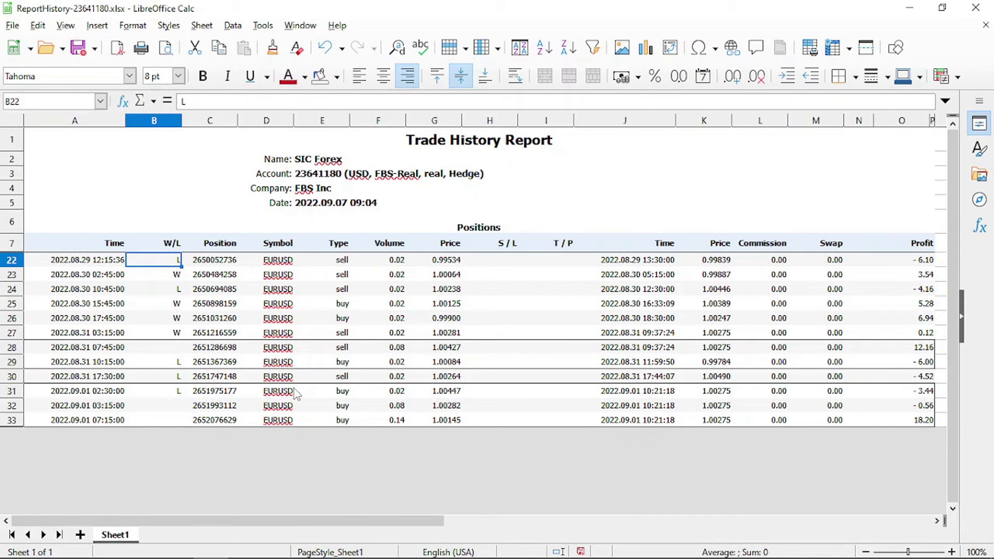
click(178, 291)
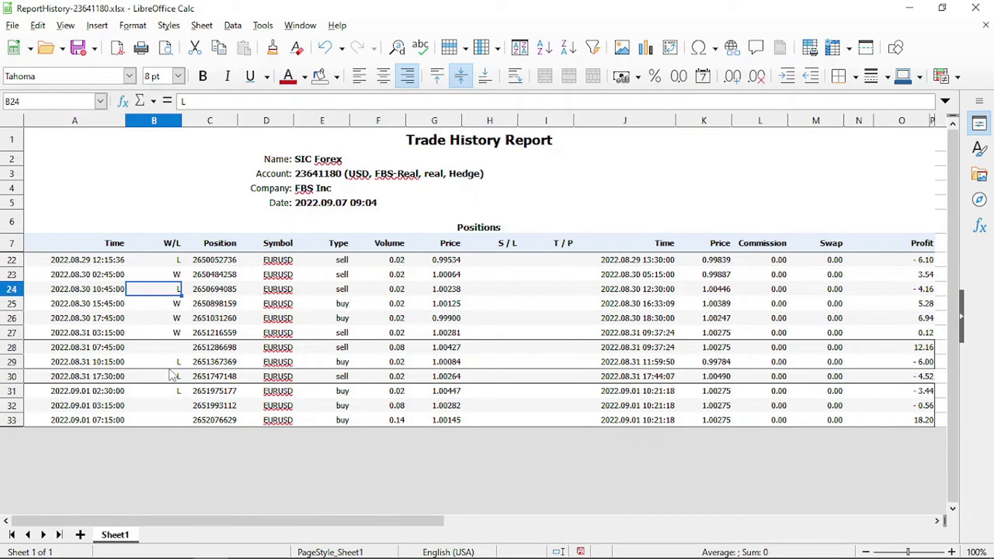
click(171, 367)
click(173, 377)
click(177, 394)
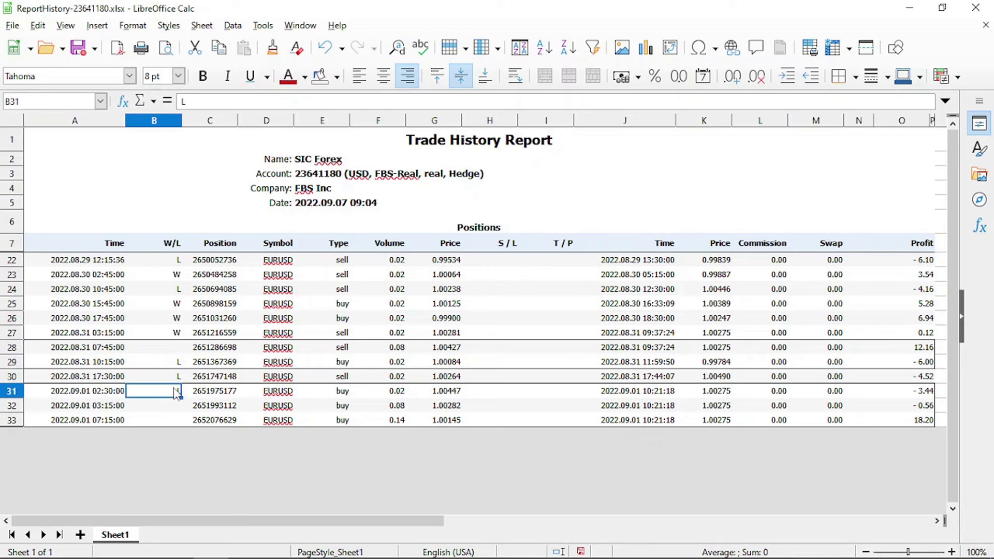
Step: Enter the counts beside the labels: L 5, W 4, Total 9
key(Right)
key(Right)
key(Right)
key(Right)
key(Right)
key(Right)
key(Right)
key(Right)
key(Right)
key(Right)
key(Right)
key(Right)
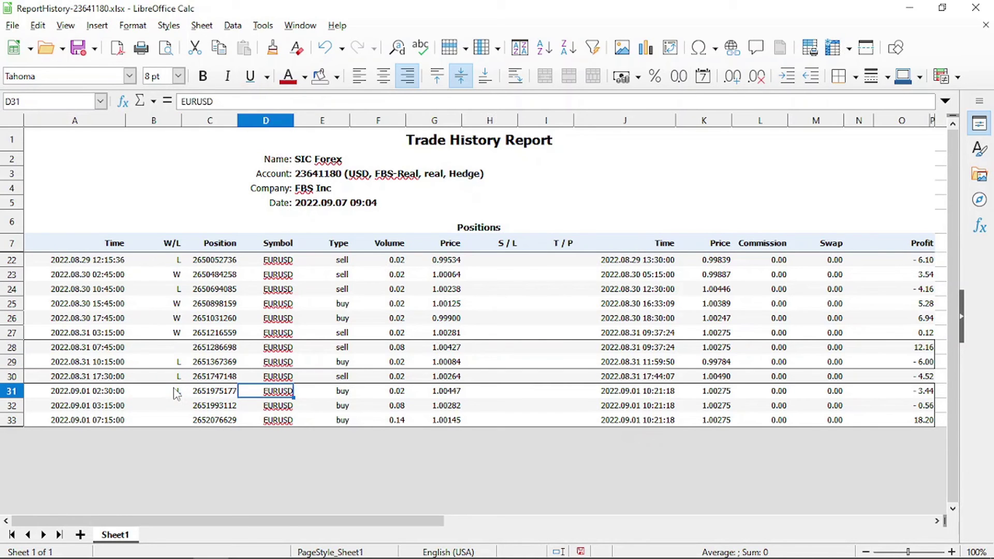
key(Right)
key(Right)
key(Right)
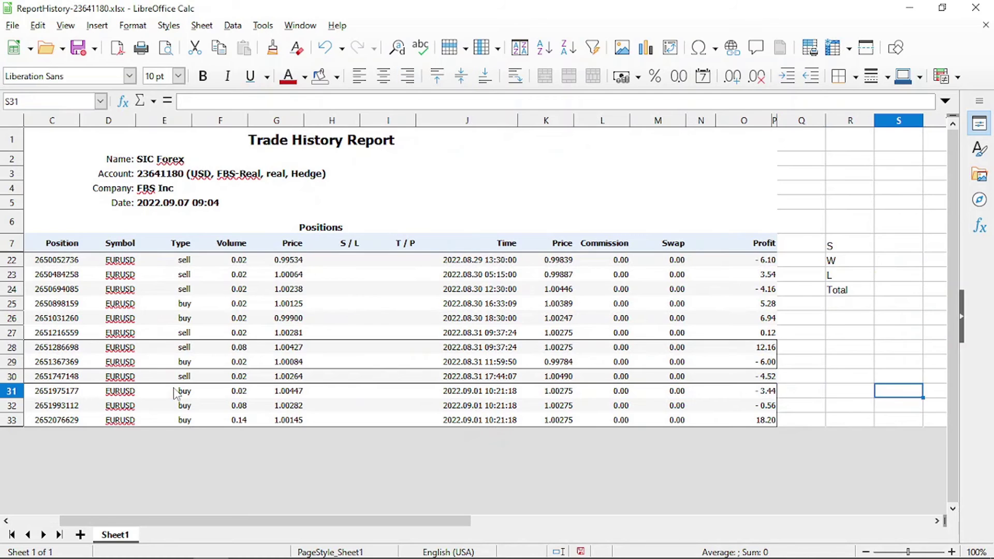
key(Up)
key(Up)
key(Up)
key(Up)
key(Up)
key(Up)
key(Up)
key(Up)
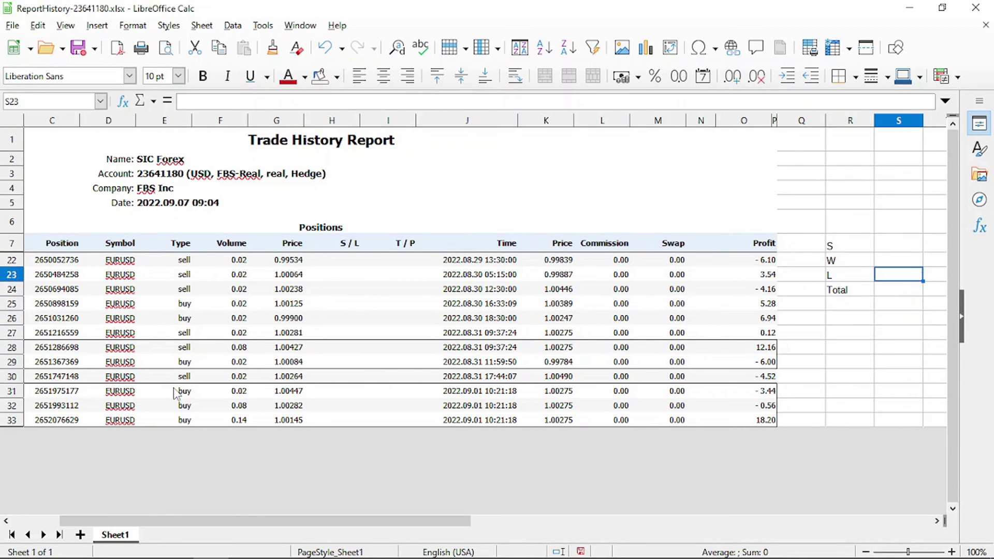
text(5)
key(Up)
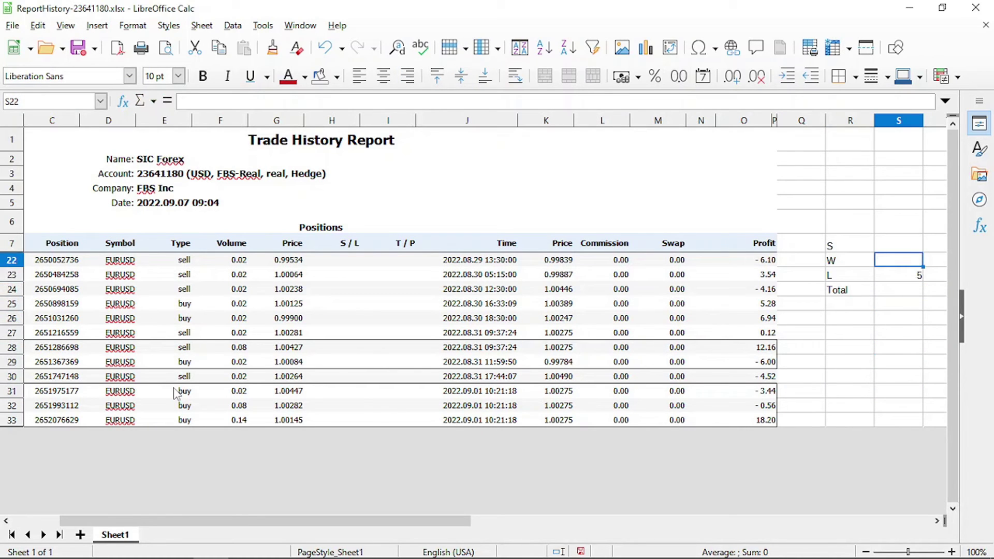
text(4)
key(Up)
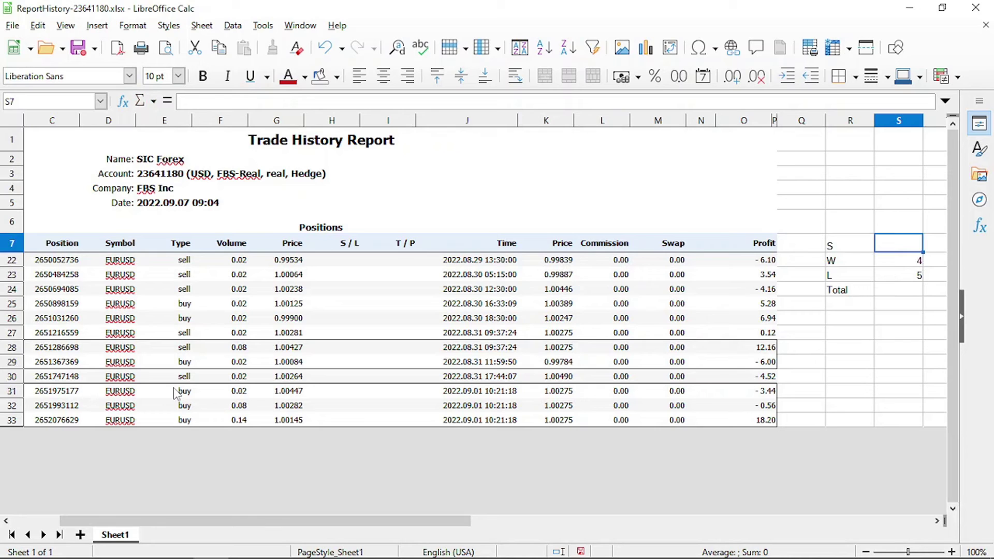
key(Down)
key(Down)
key(Down)
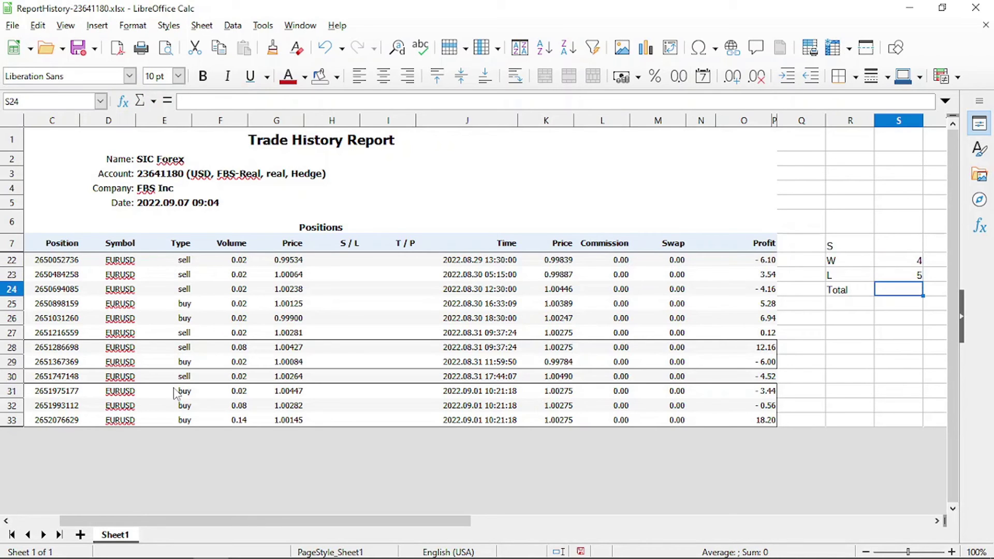
text(9)
key(Right)
key(Left)
key(Left)
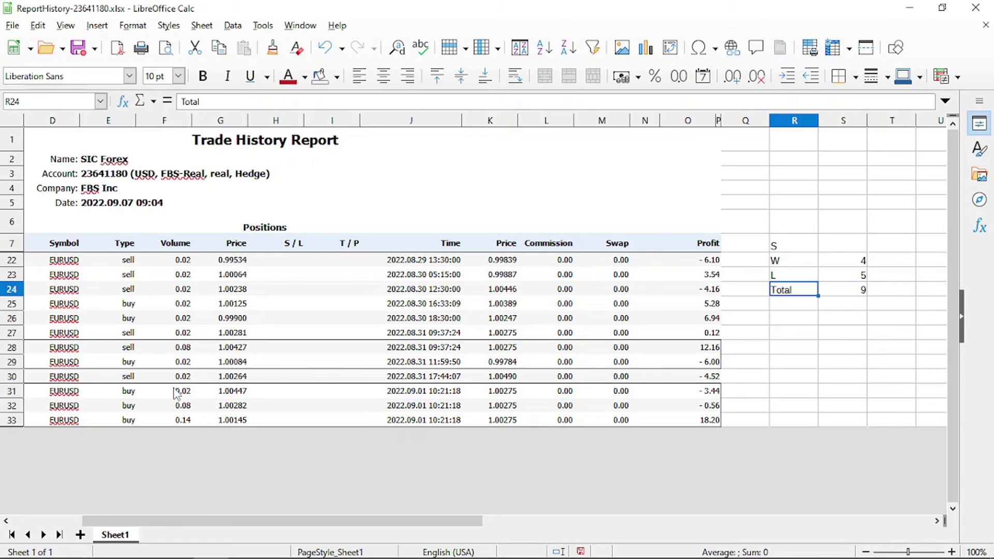
key(Up)
key(Up)
key(Up)
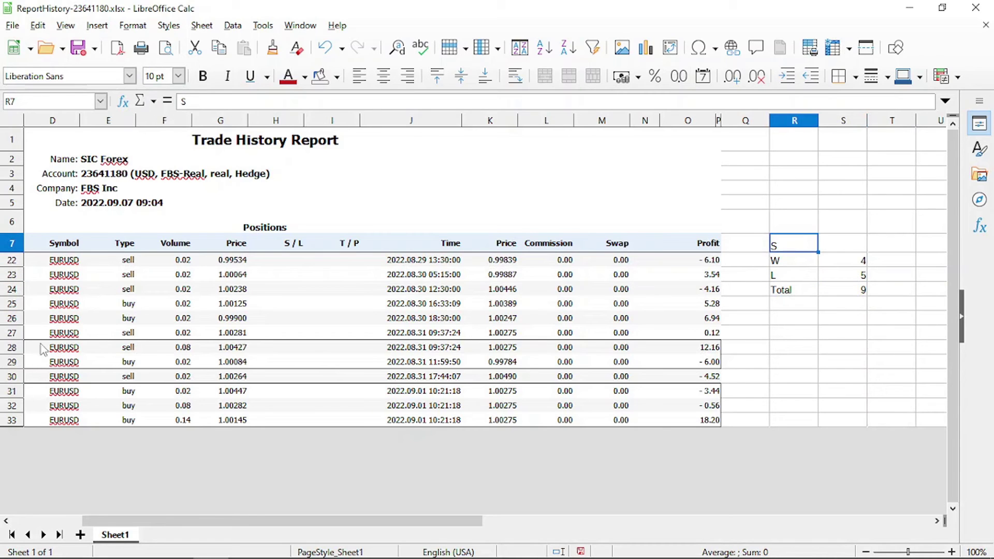
Step: Change the summary heading S to Single
click(206, 107)
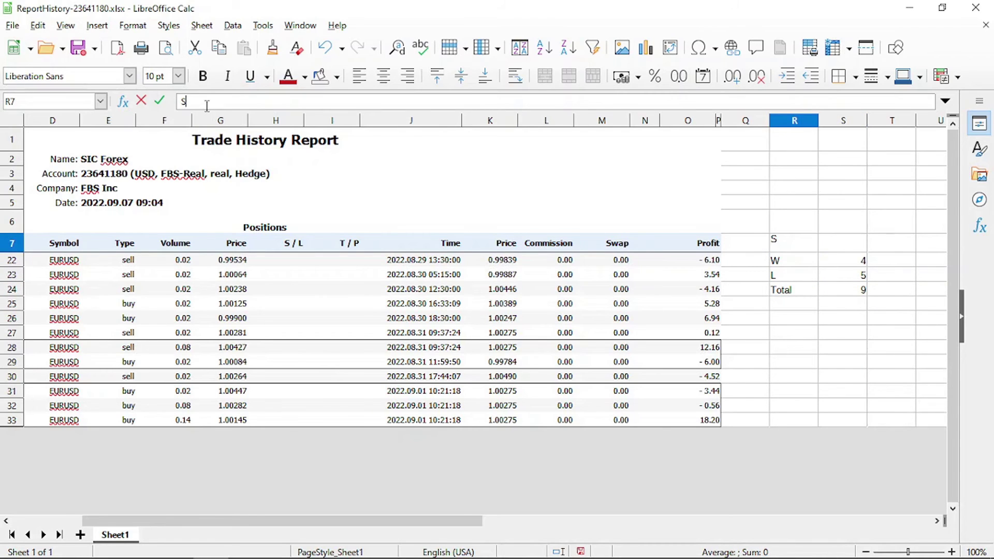
text(ingle)
key(Tab)
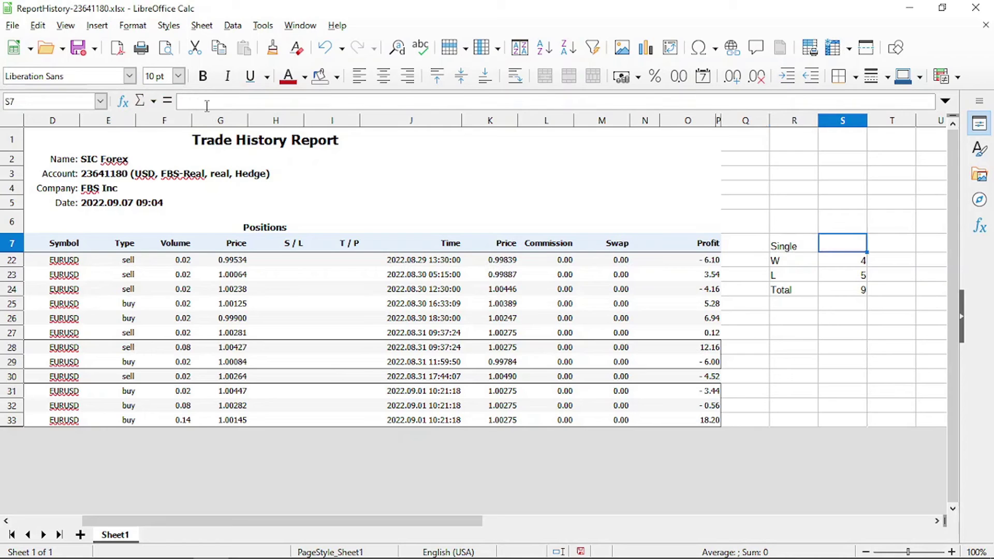
key(Down)
key(Down)
key(Up)
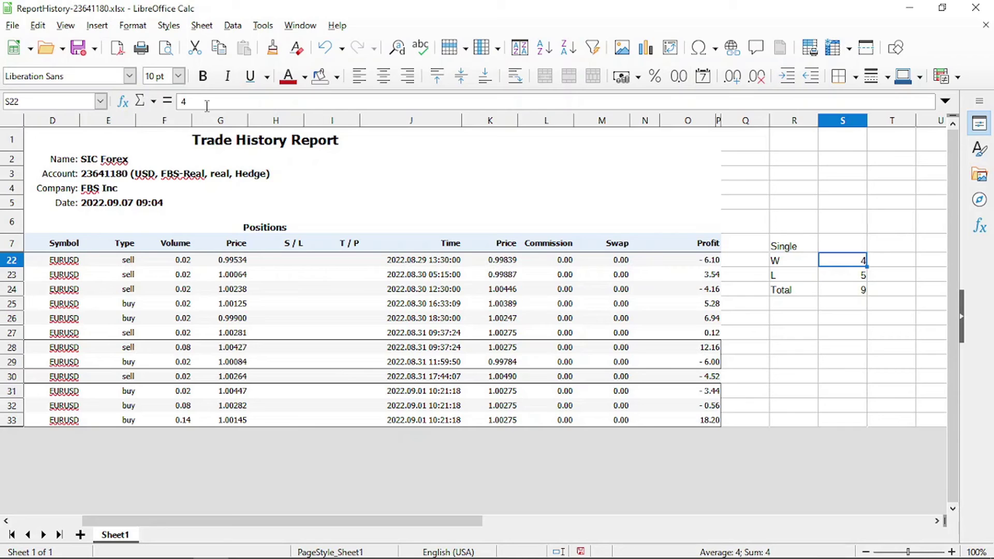
Step: Add a 'win rate' label below the Total row and begin its formula with =
key(Down)
key(Down)
key(Down)
key(Down)
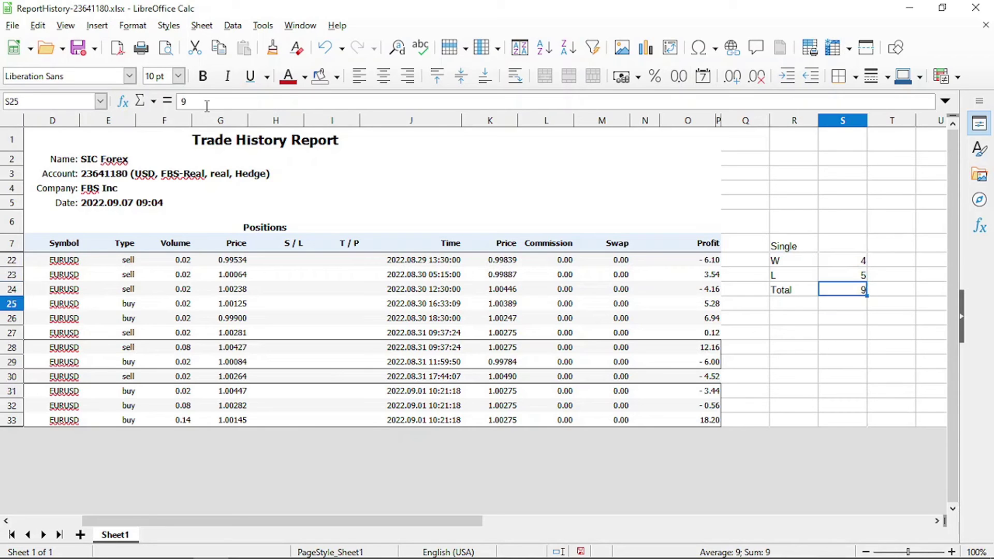
key(Left)
text(win e)
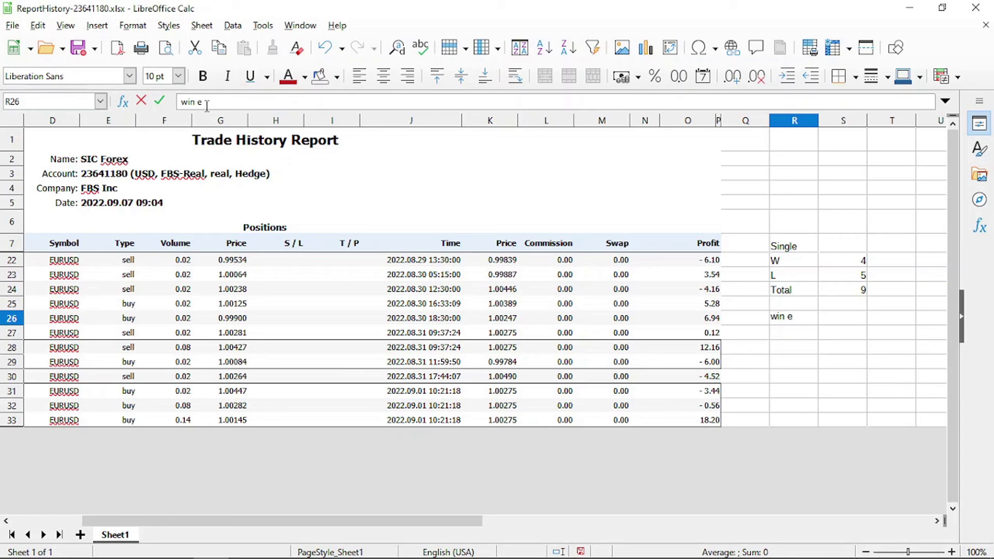
key(BackSpace)
text(rate)
key(Tab)
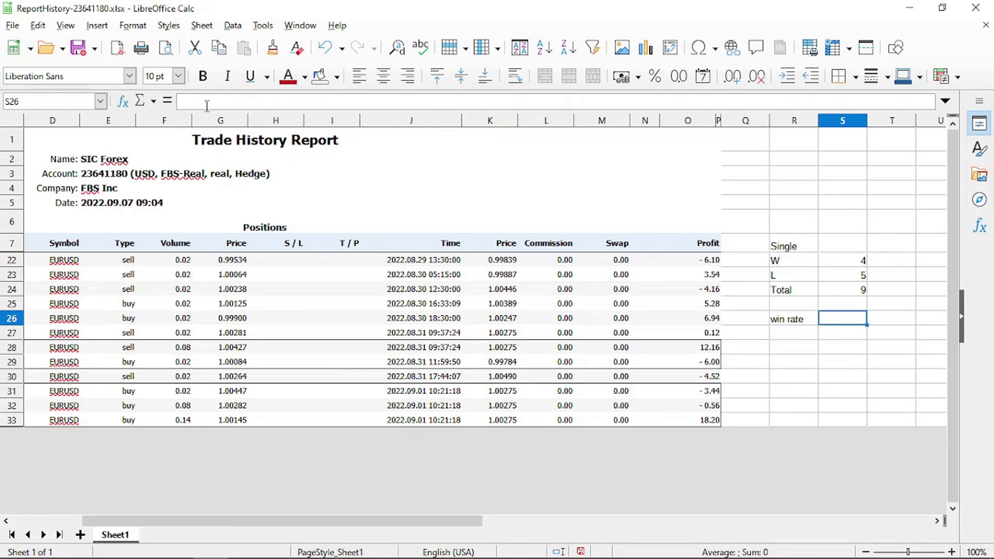
text(=)
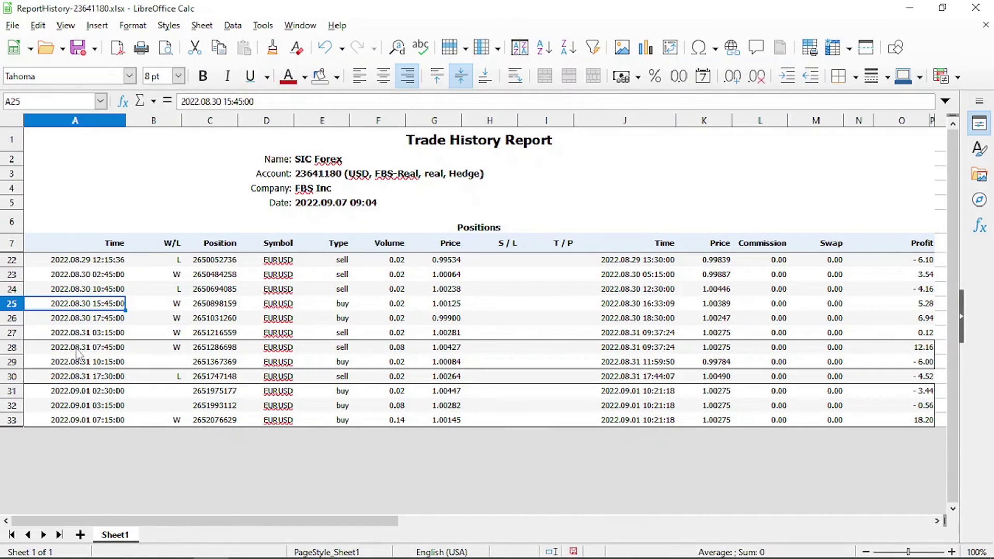
Step: Select the grid trades in rows 28–29 and their profits, starting at 12.16, to see the combined sum
click(61, 350)
key(shift+Down)
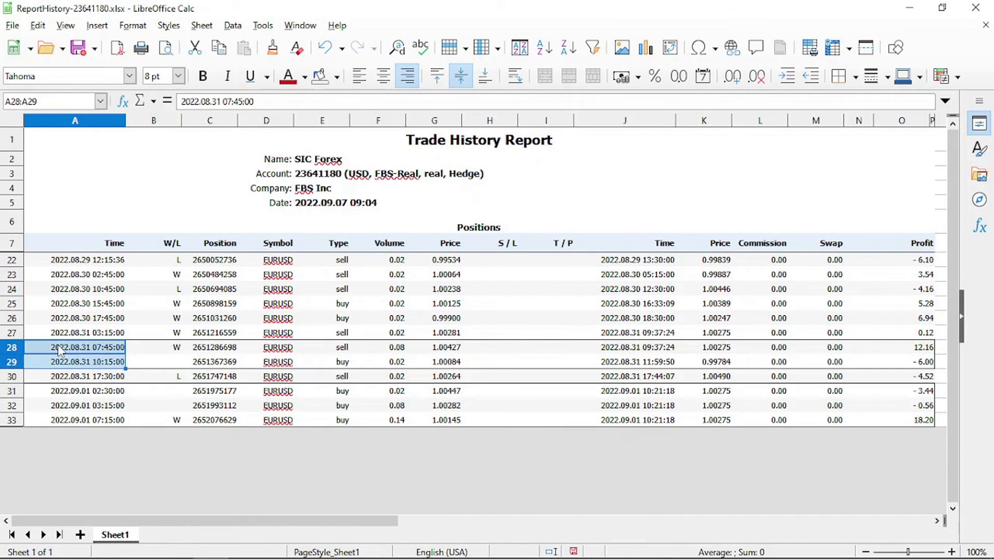
key(shift+Right)
key(shift+Right)
key(shift+Right)
key(shift+Right)
key(shift+Right)
key(shift+Right)
key(shift+Right)
key(shift+Right)
key(shift+Right)
key(shift+Right)
key(shift+Right)
key(shift+Right)
key(shift+Right)
key(shift+Right)
key(shift+Right)
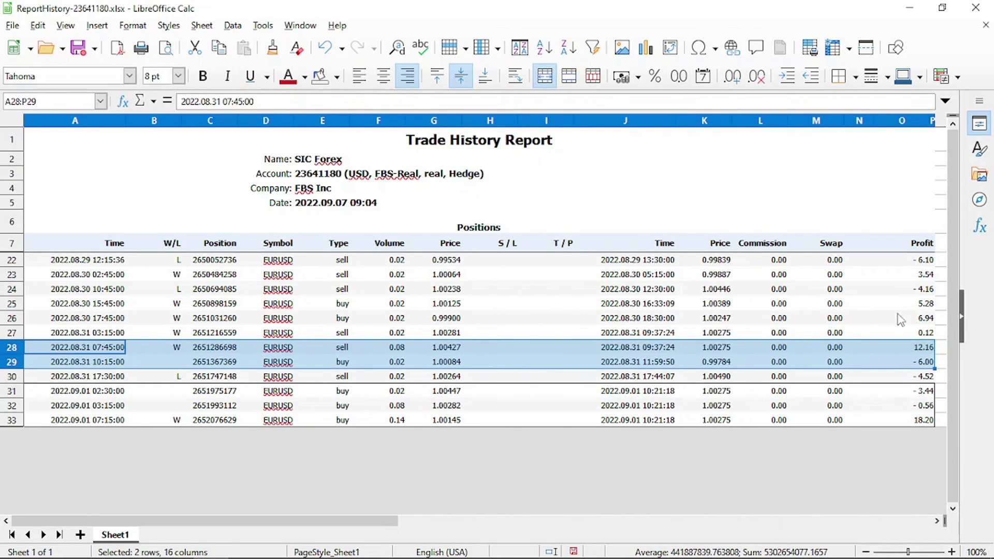
click(905, 352)
key(shift+Down)
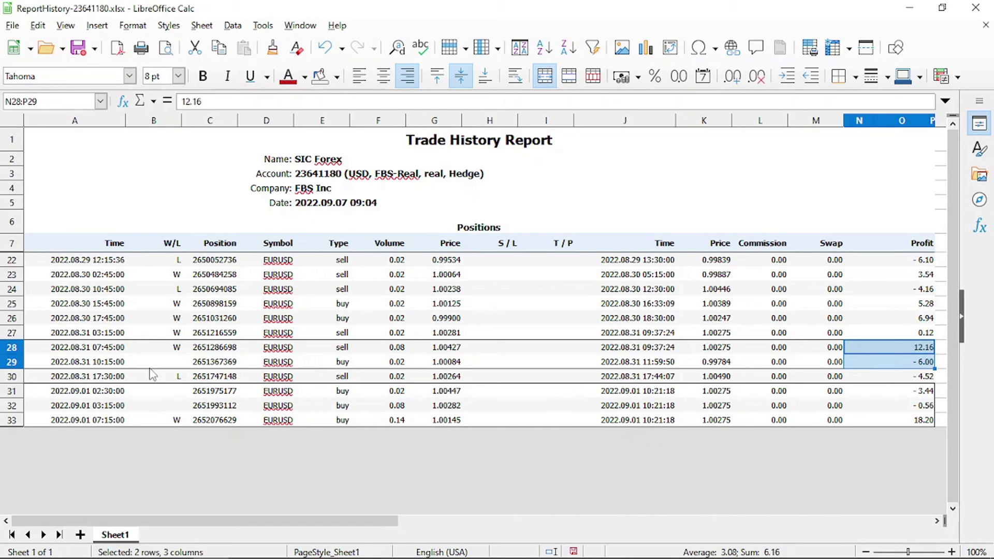
Step: Edit the W mark in row 28 and select the profits of rows 31–33 to sum them
click(178, 348)
double_click(178, 349)
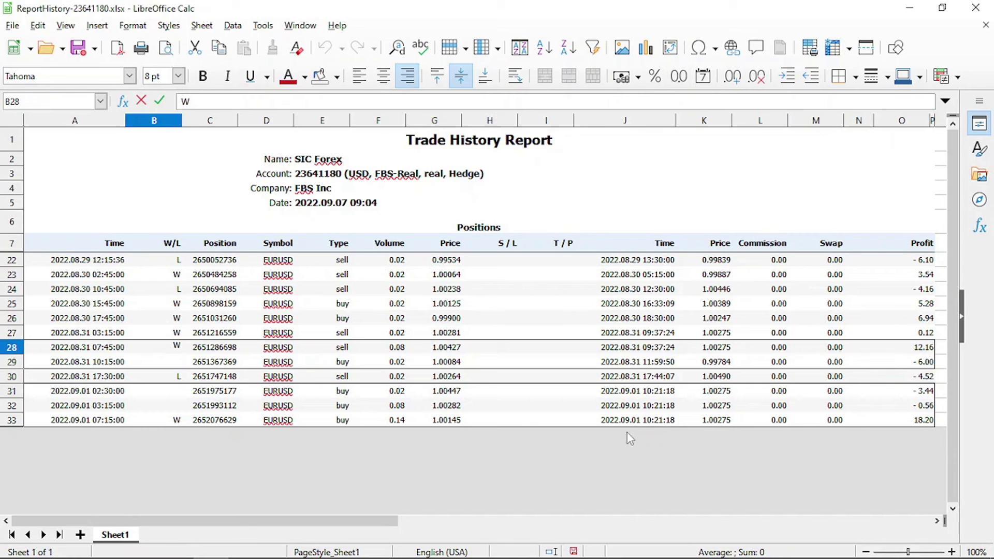
drag(901, 394, 904, 429)
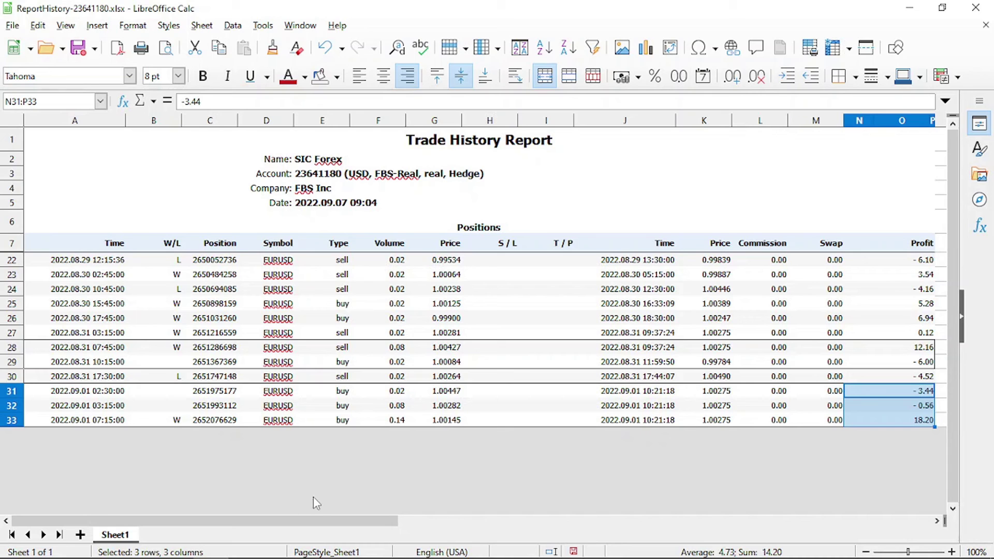
drag(347, 525, 533, 537)
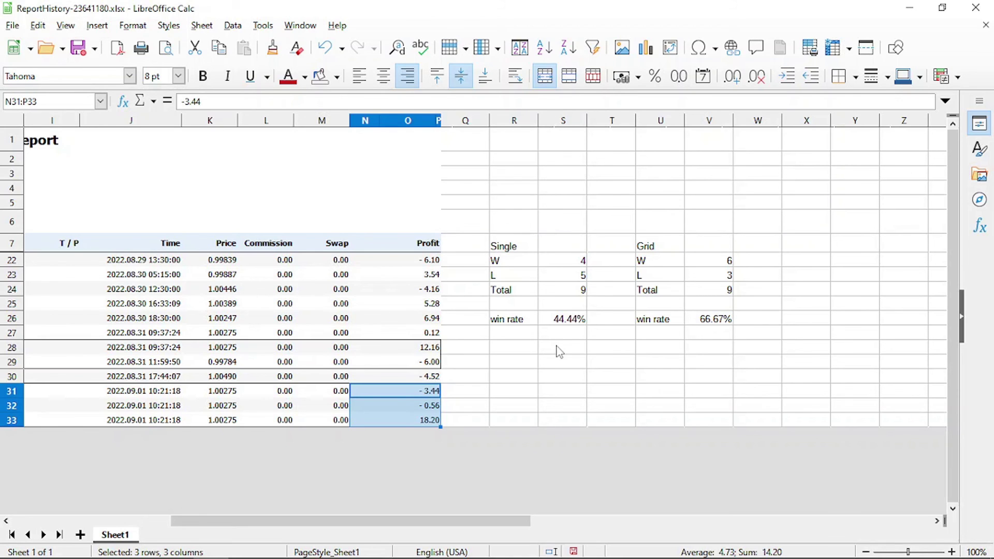
Step: Enter the label BE in R28, under the Single win rate
click(525, 350)
text(B)
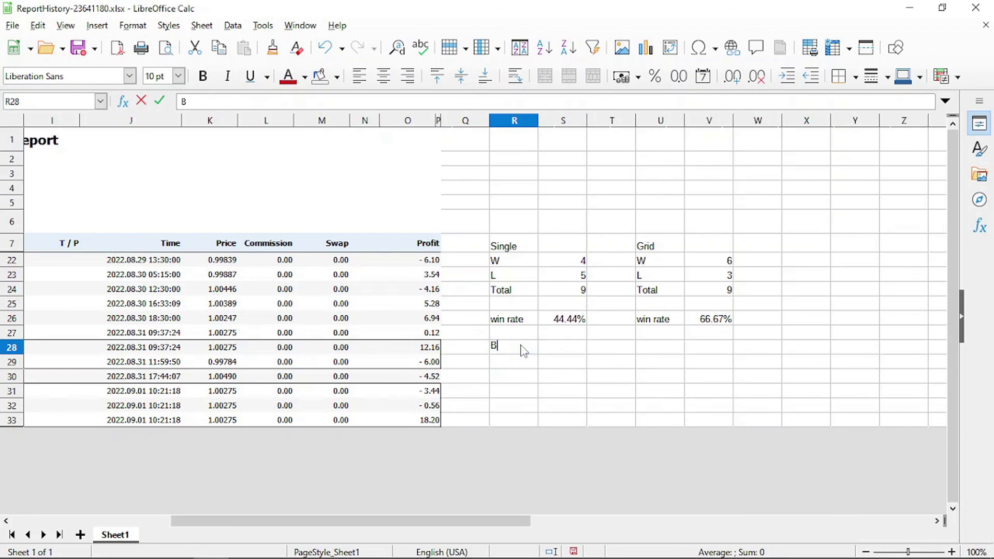
text(E)
key(Tab)
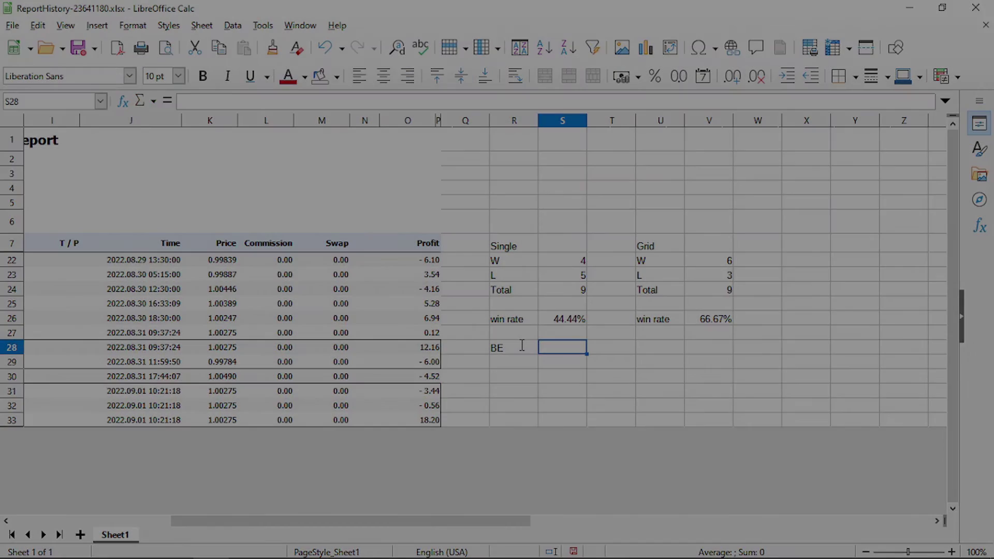